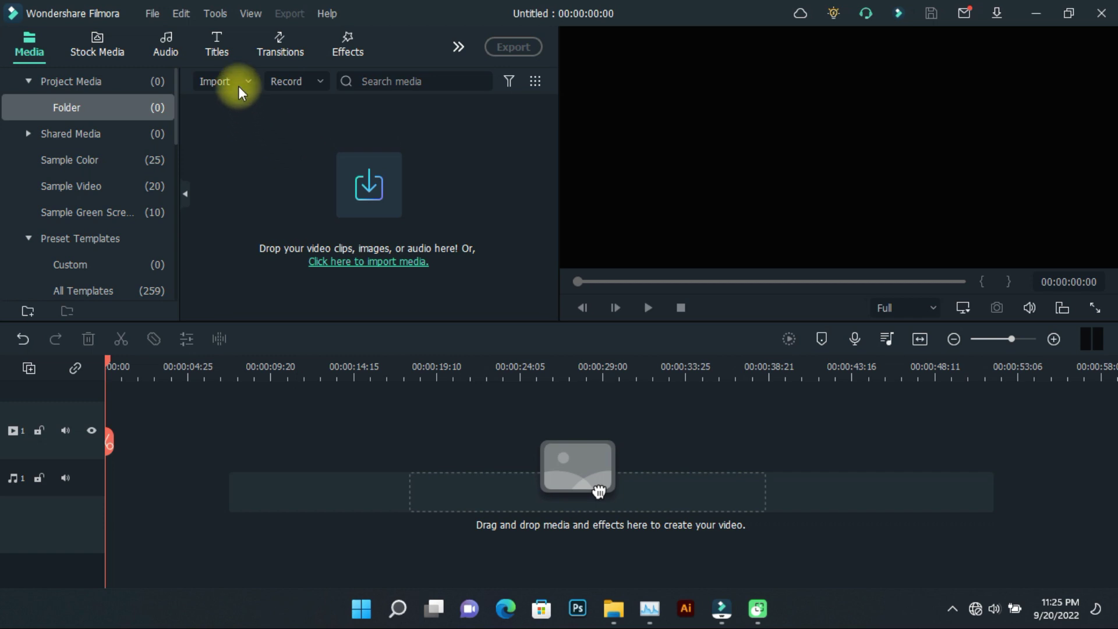
Launch the Instant Cutter tool from the Import options menu.
left_click(244, 83)
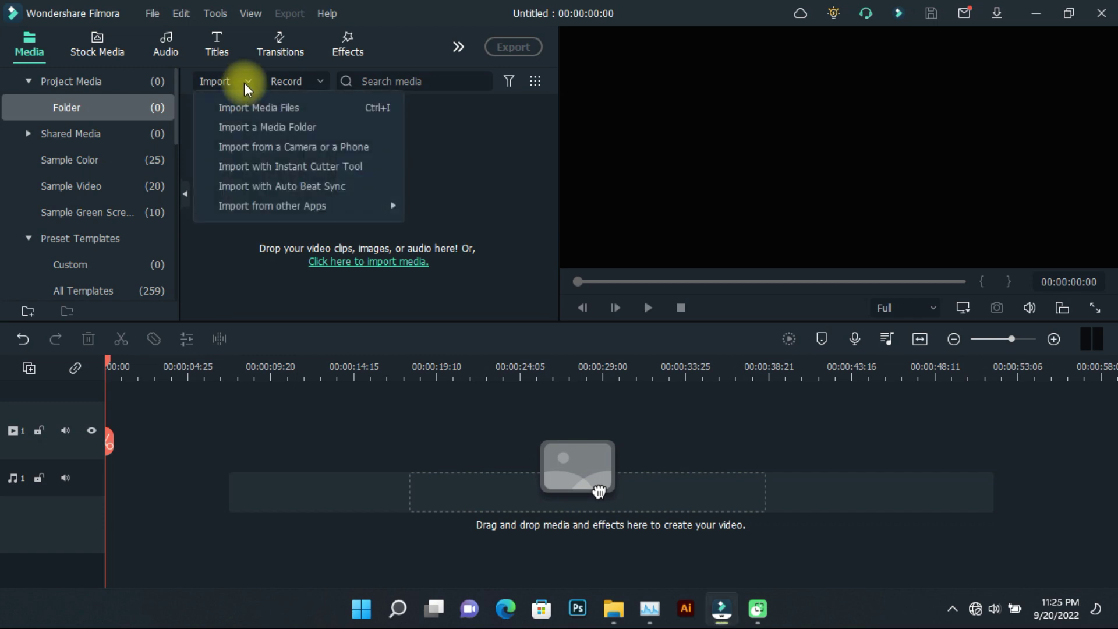
left_click(285, 169)
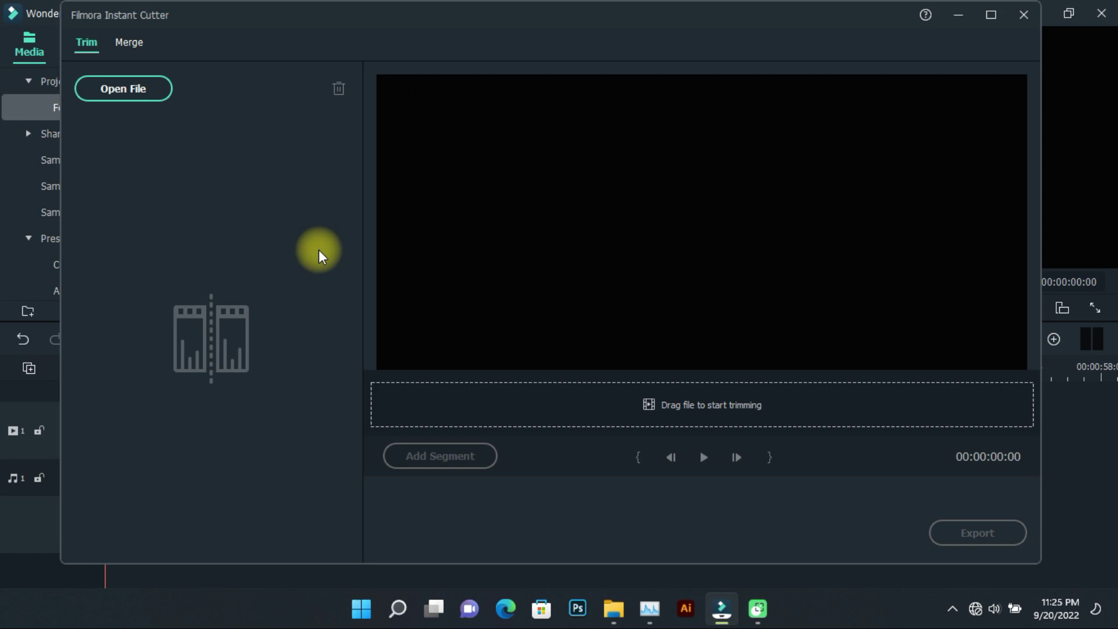
left_click(128, 42)
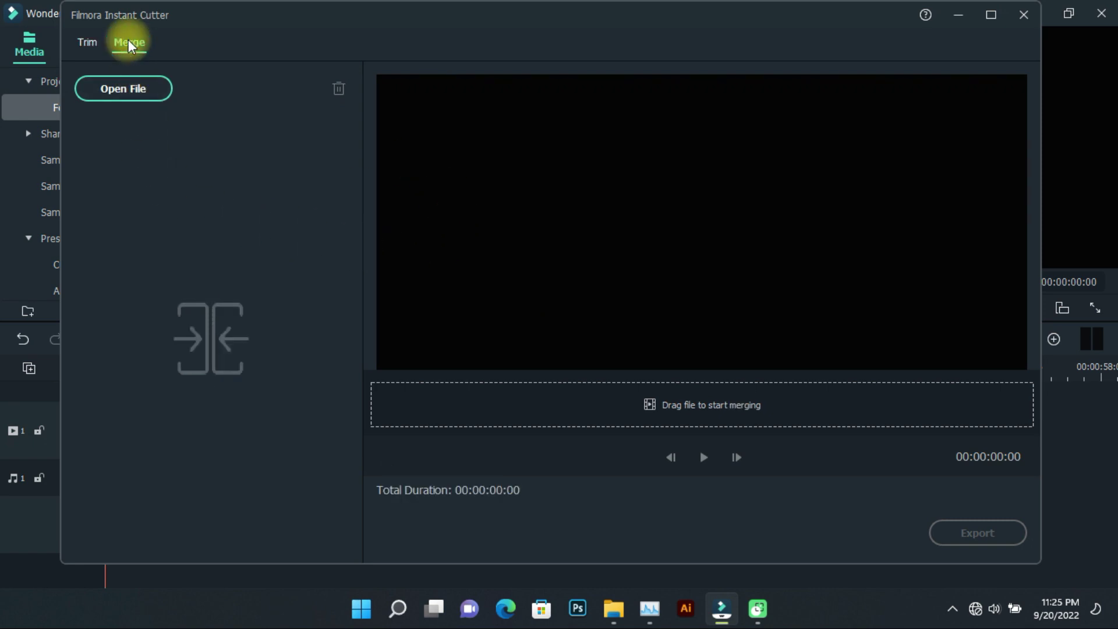
left_click(81, 43)
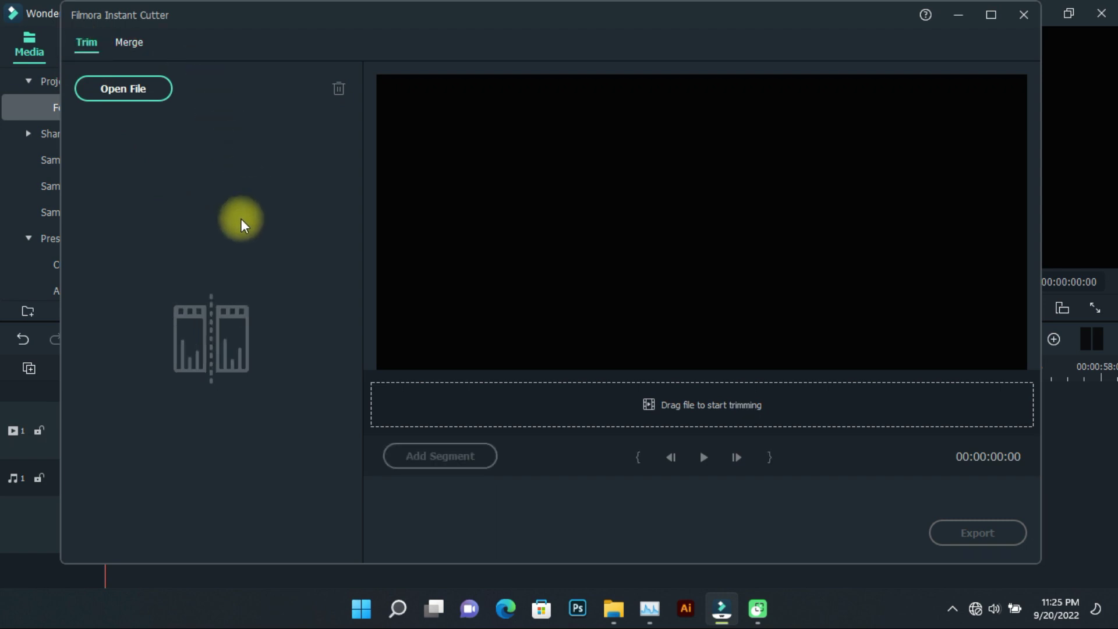
Load the 20-second 'Stock video 20 sep' clip into the Instant Cutter.
left_click(163, 94)
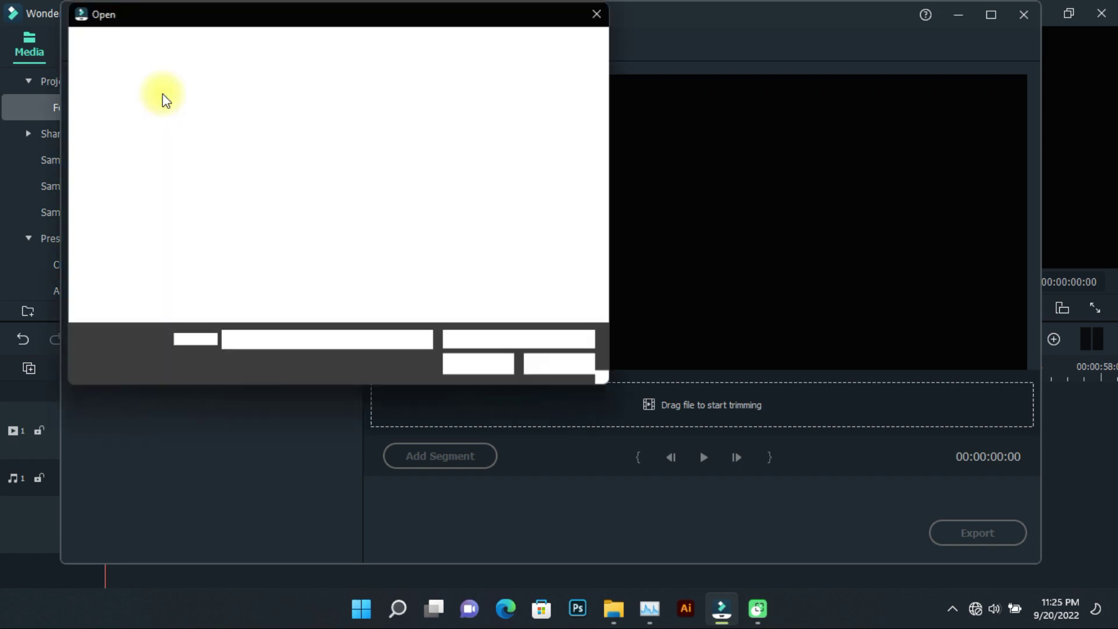
scroll(492, 180, "down", 5)
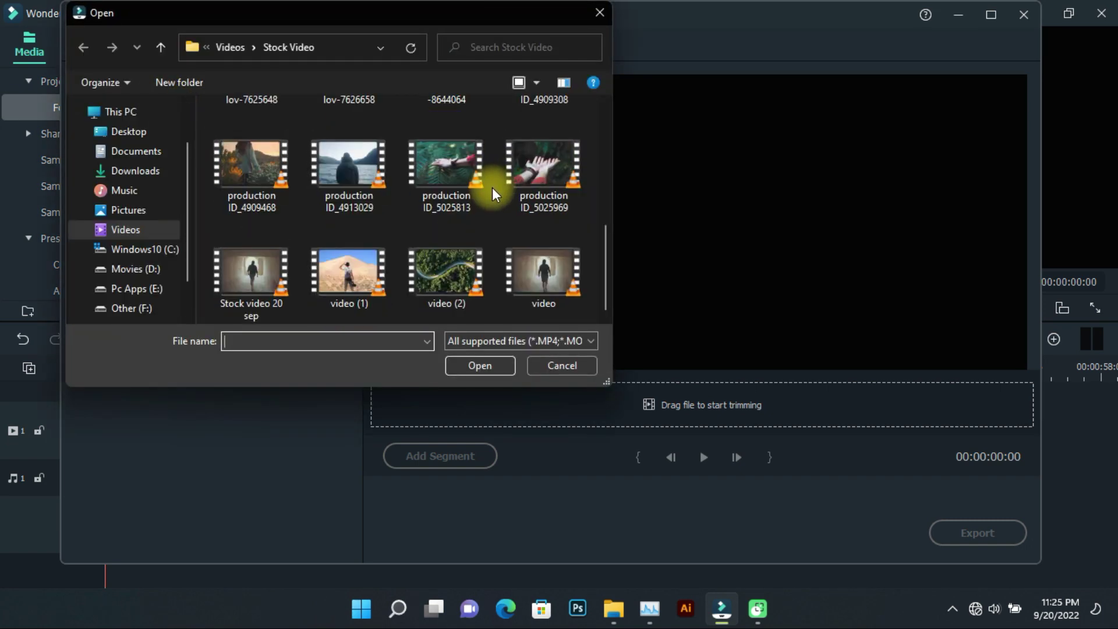
double_click(280, 276)
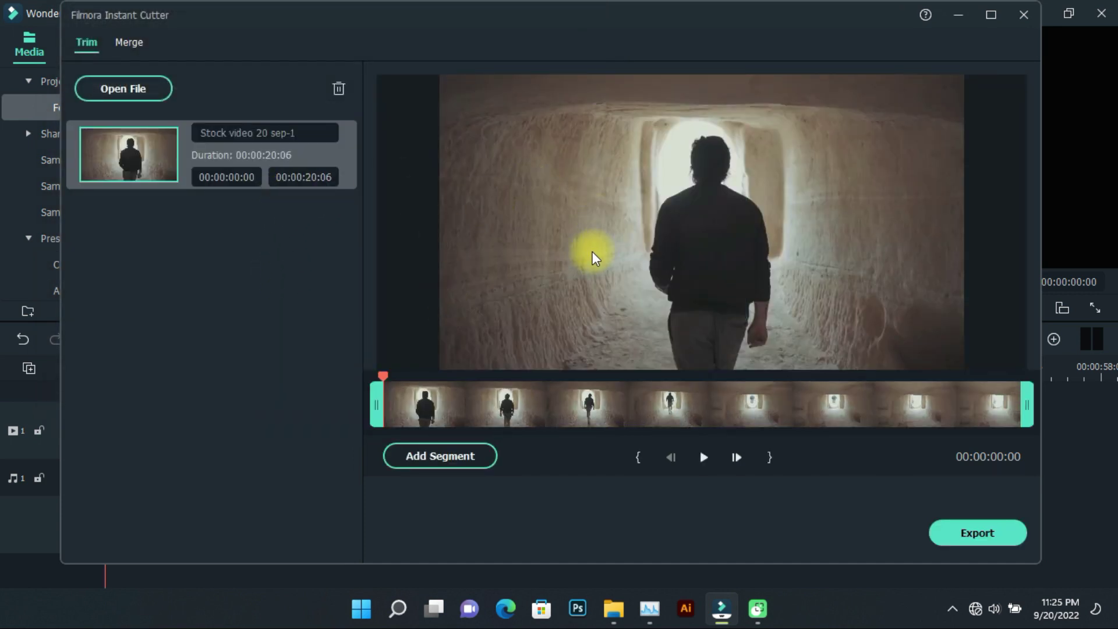
Trim the first tunnel segment to 00:00:08:02–00:00:11:18 and add a new segment.
left_click(703, 458)
left_click(702, 459)
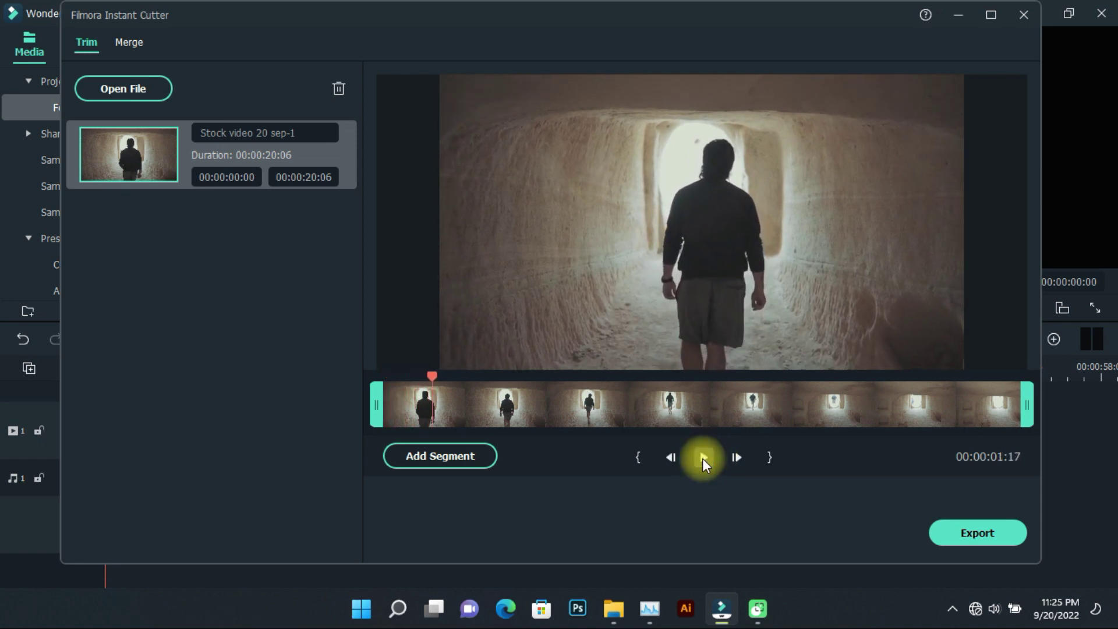
left_click_drag(376, 401, 620, 436)
left_click_drag(1032, 409, 758, 413)
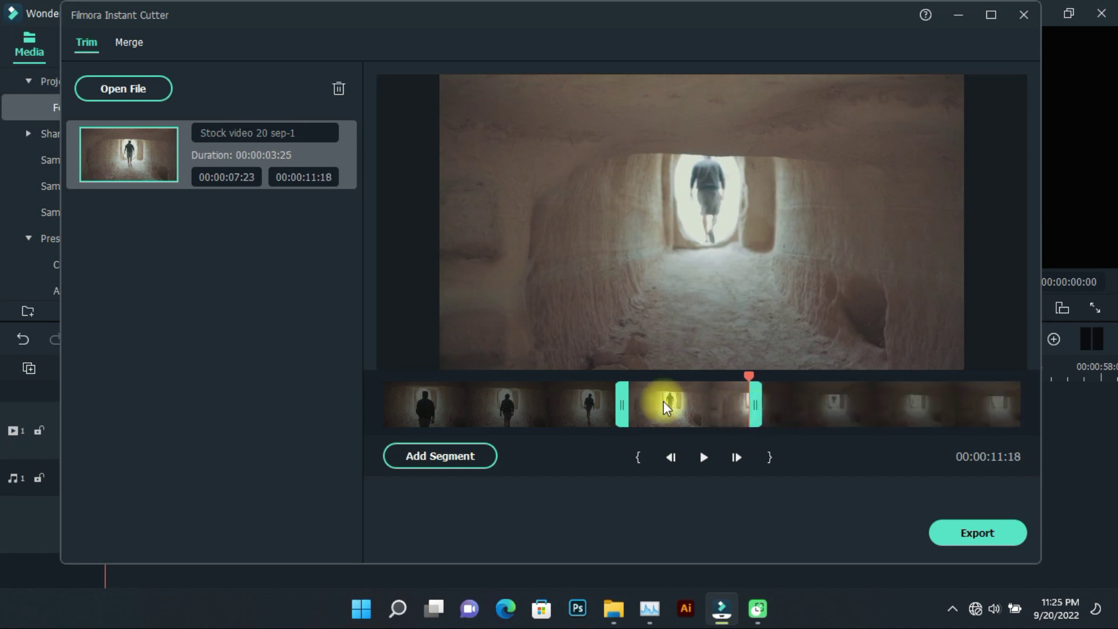
left_click_drag(629, 402, 635, 407)
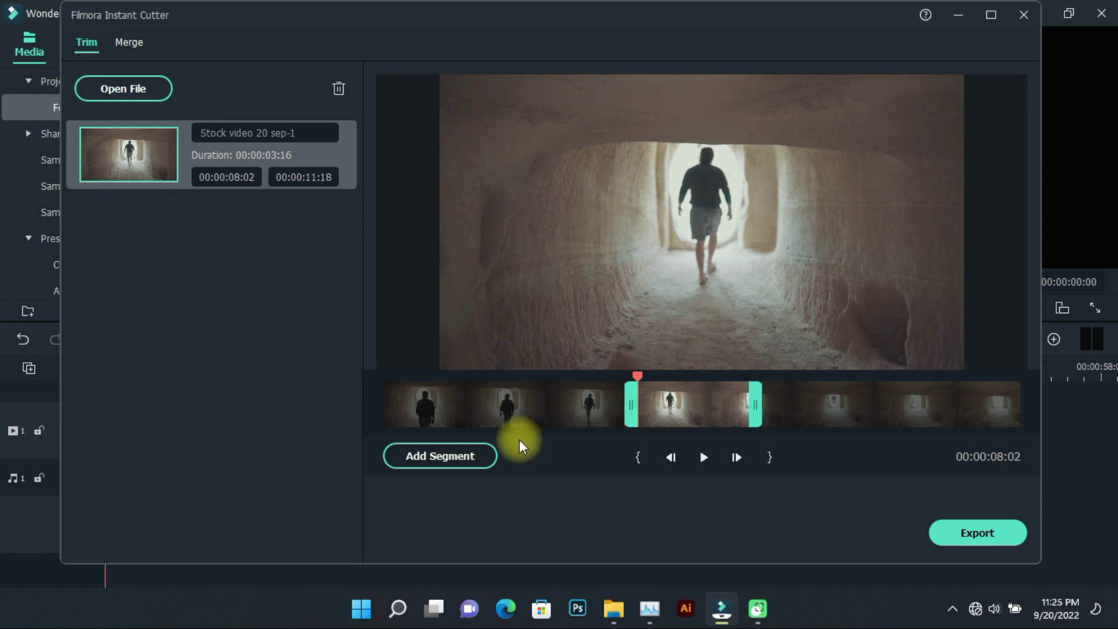
left_click(484, 457)
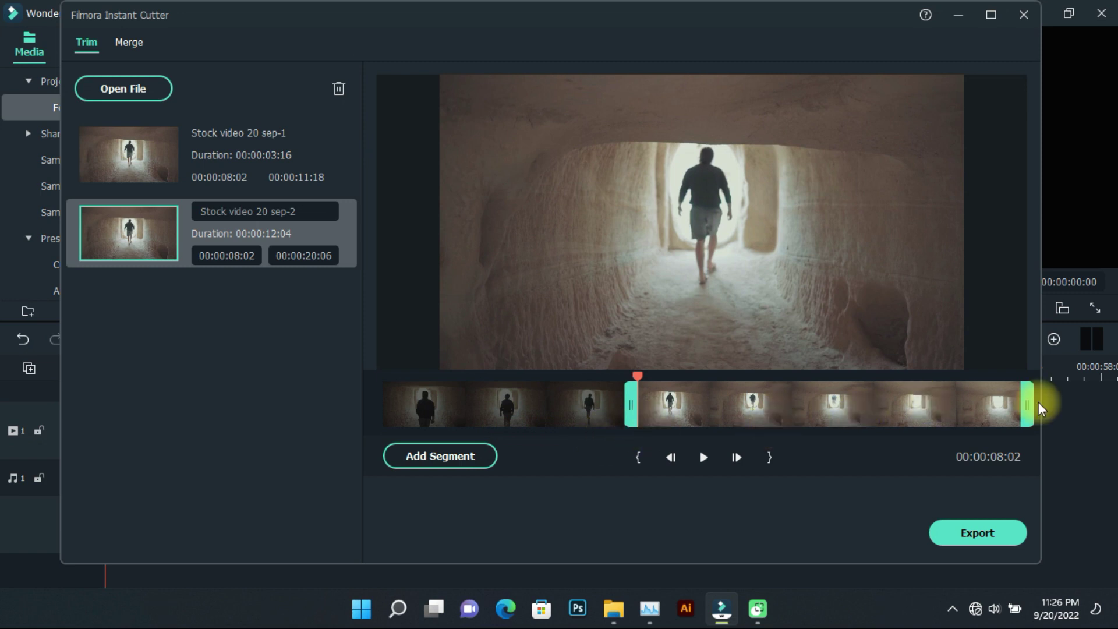
Set segment 2 to 00:00:00:23–00:00:03:11, then start segment 3 at 00:00:16:06.
left_click_drag(1031, 404, 806, 403)
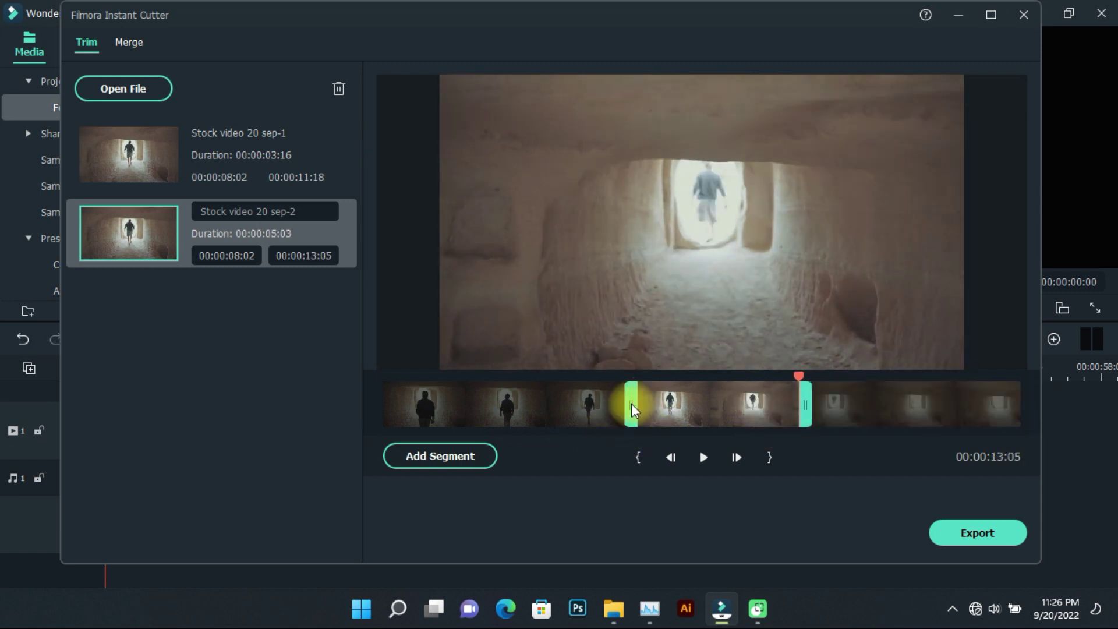
left_click_drag(632, 404, 399, 423)
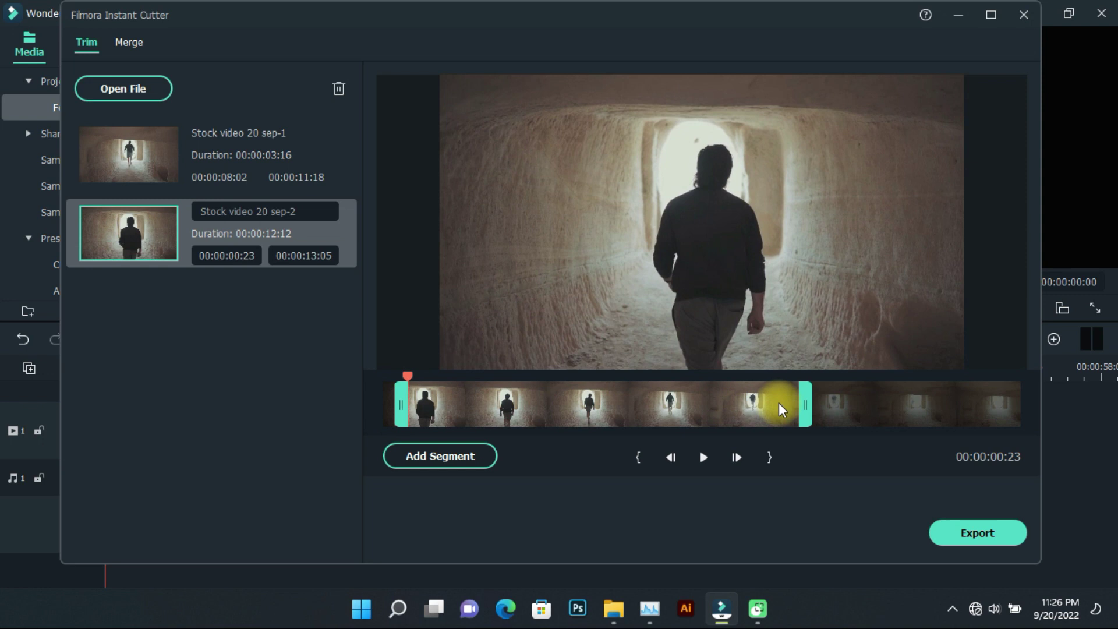
left_click_drag(803, 404, 498, 394)
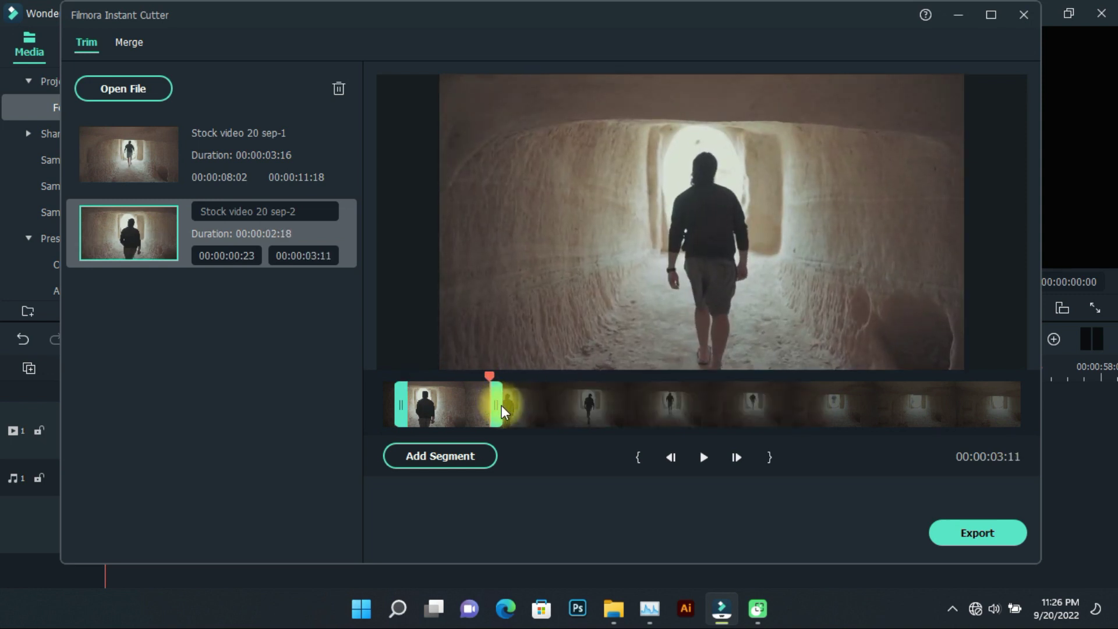
left_click(479, 461)
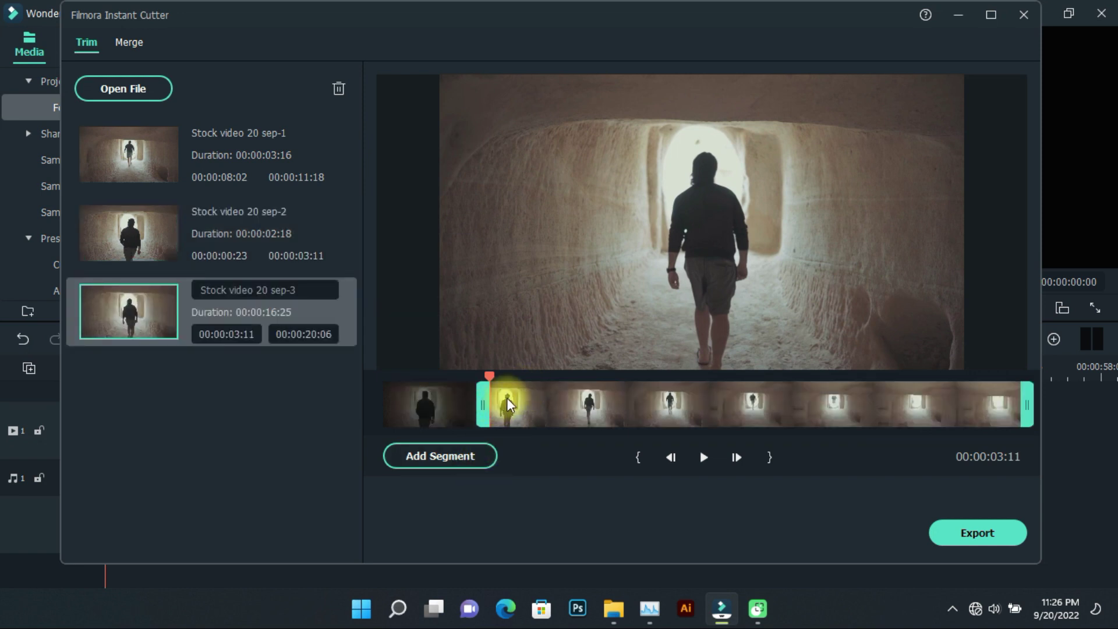
left_click_drag(489, 408, 891, 415)
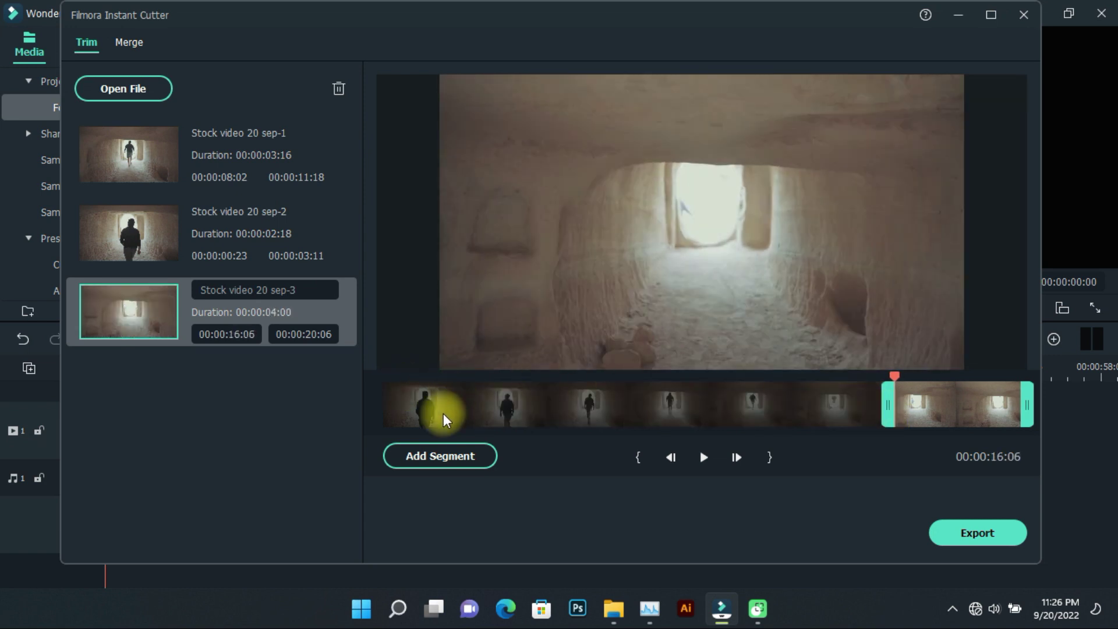
left_click(456, 456)
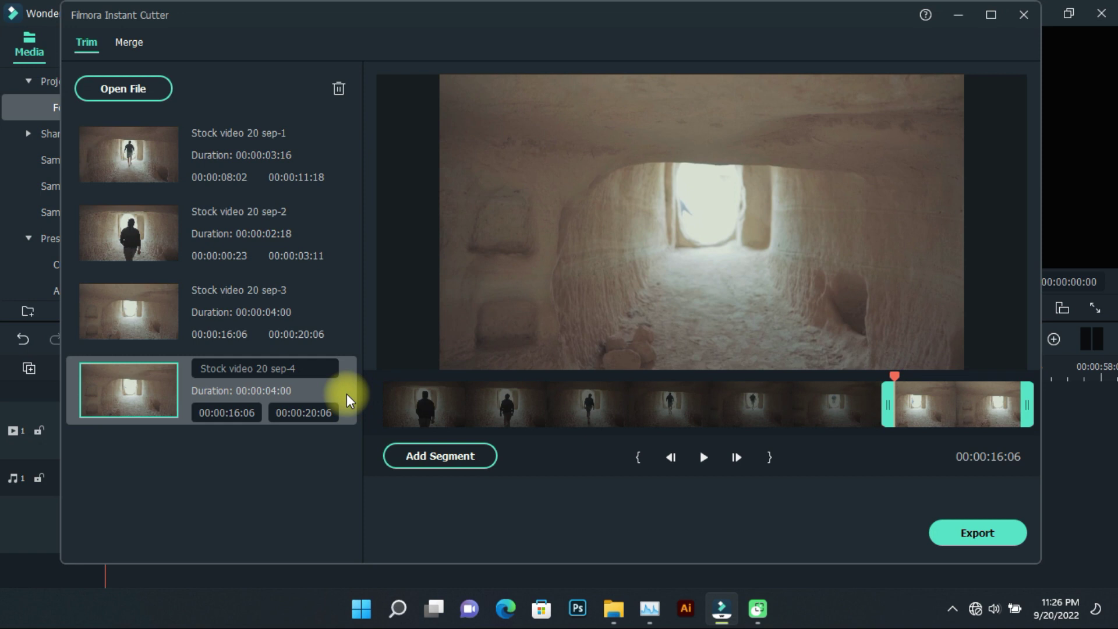
Delete the extra segment and move the third segment's start to 00:00:14:15.
left_click(343, 89)
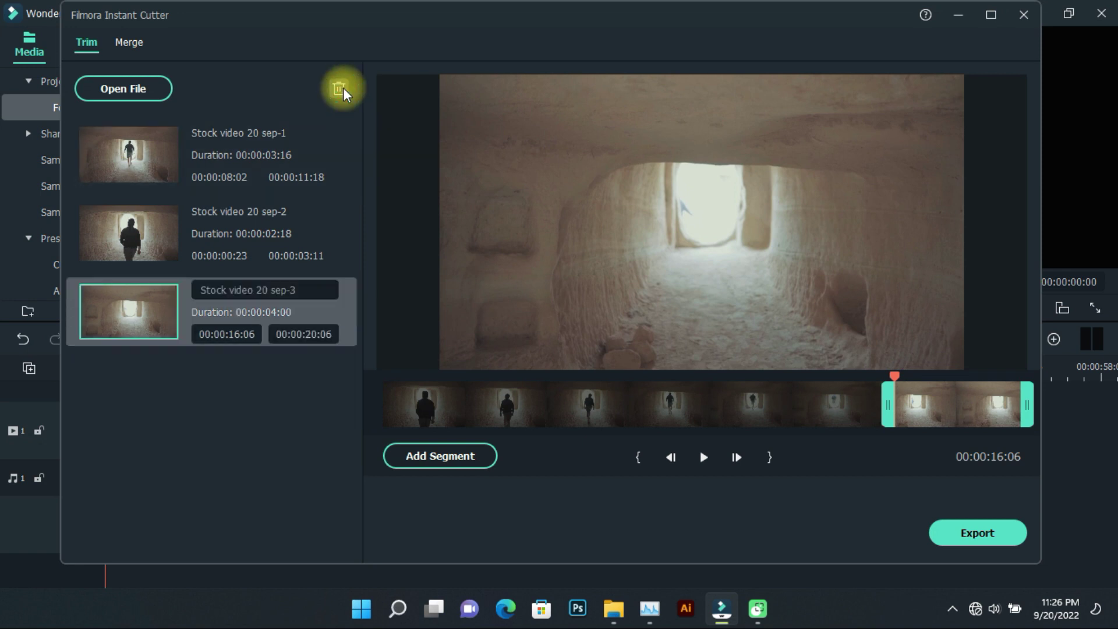
left_click_drag(889, 404, 835, 398)
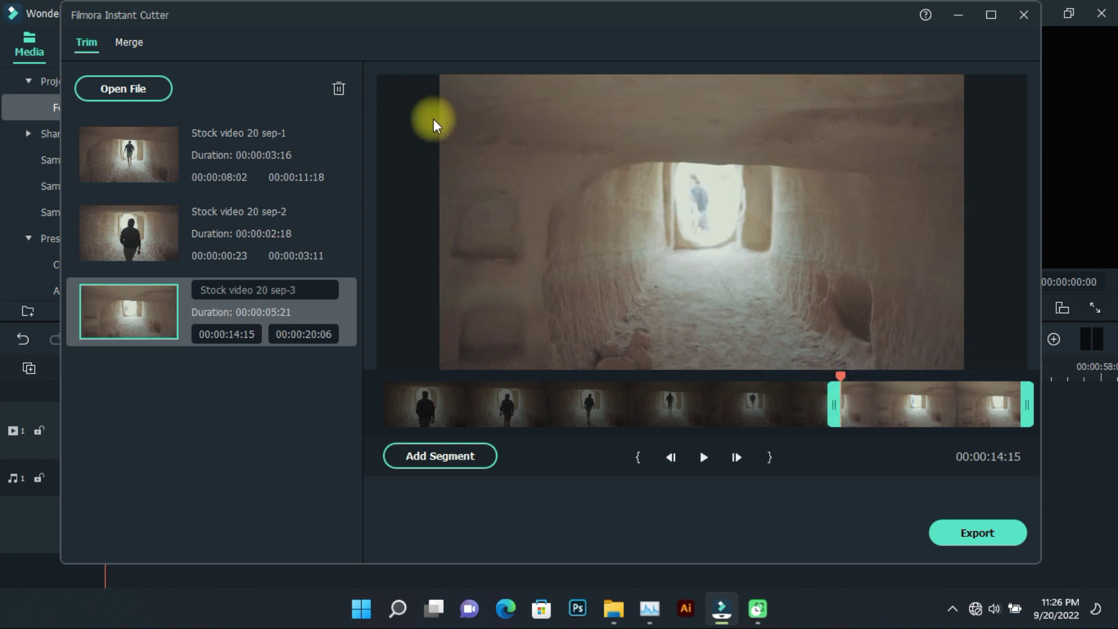
left_click(416, 455)
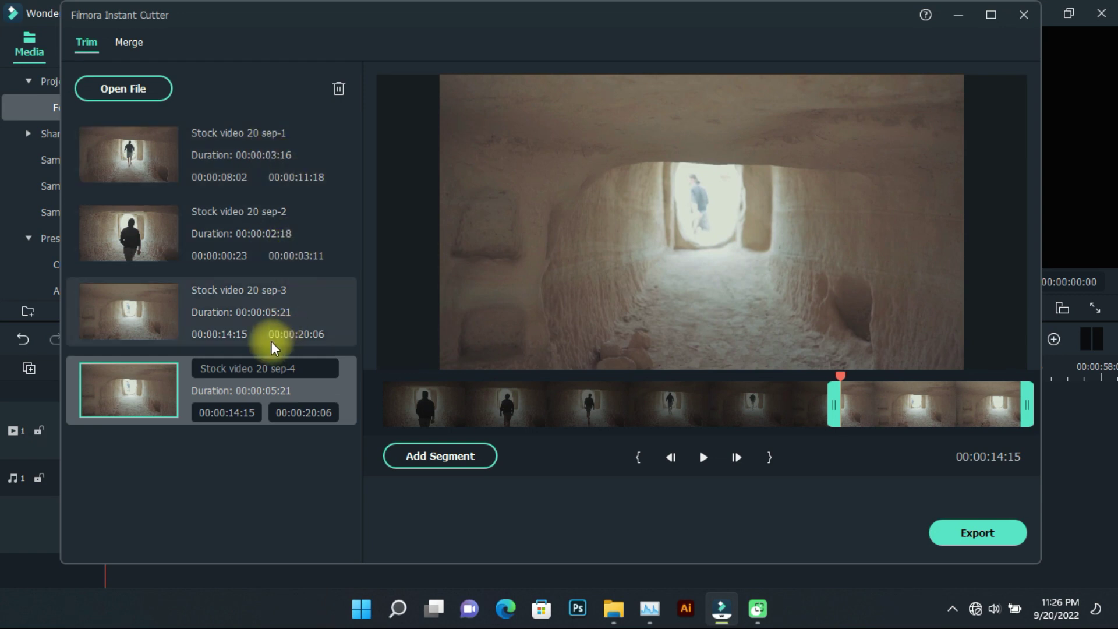
Review each segment's range and select the duplicate fourth segment.
left_click(281, 316)
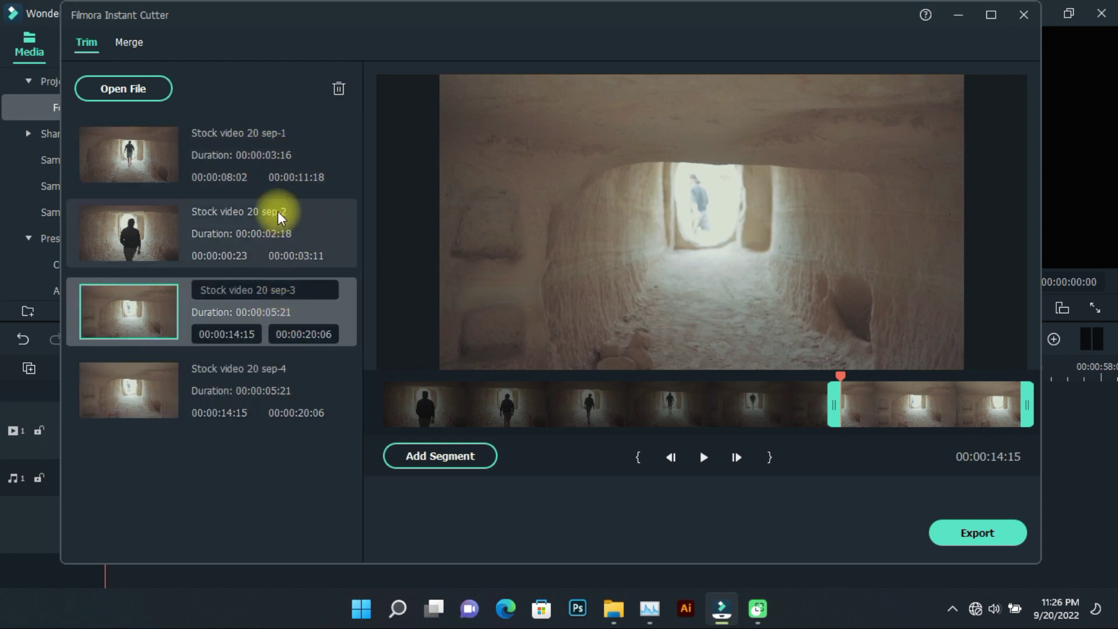
left_click(269, 158)
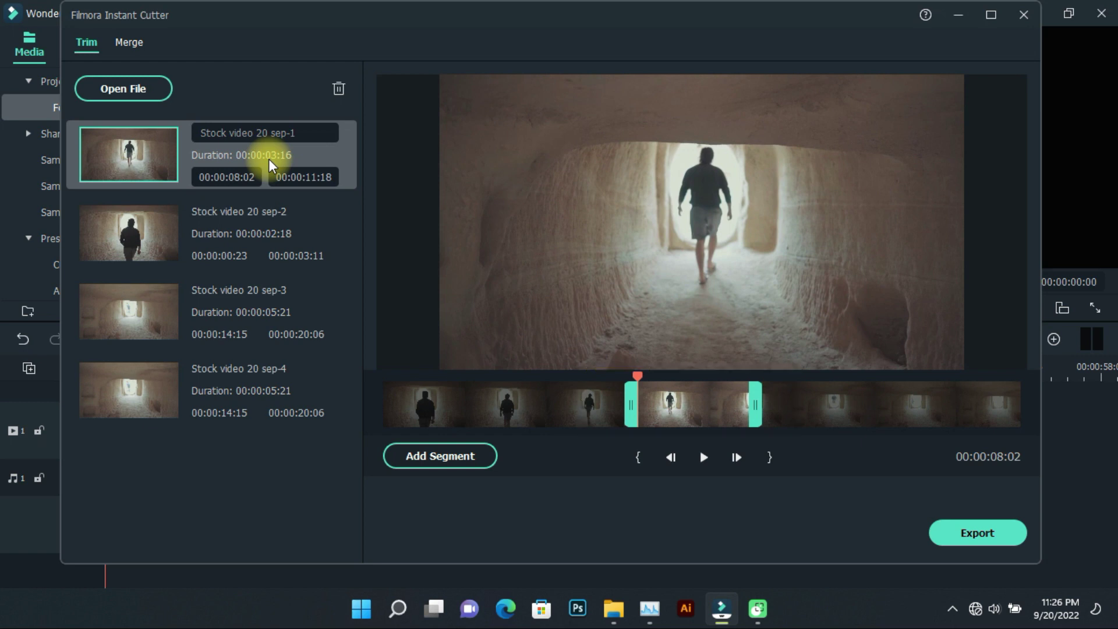
left_click(260, 247)
left_click(255, 308)
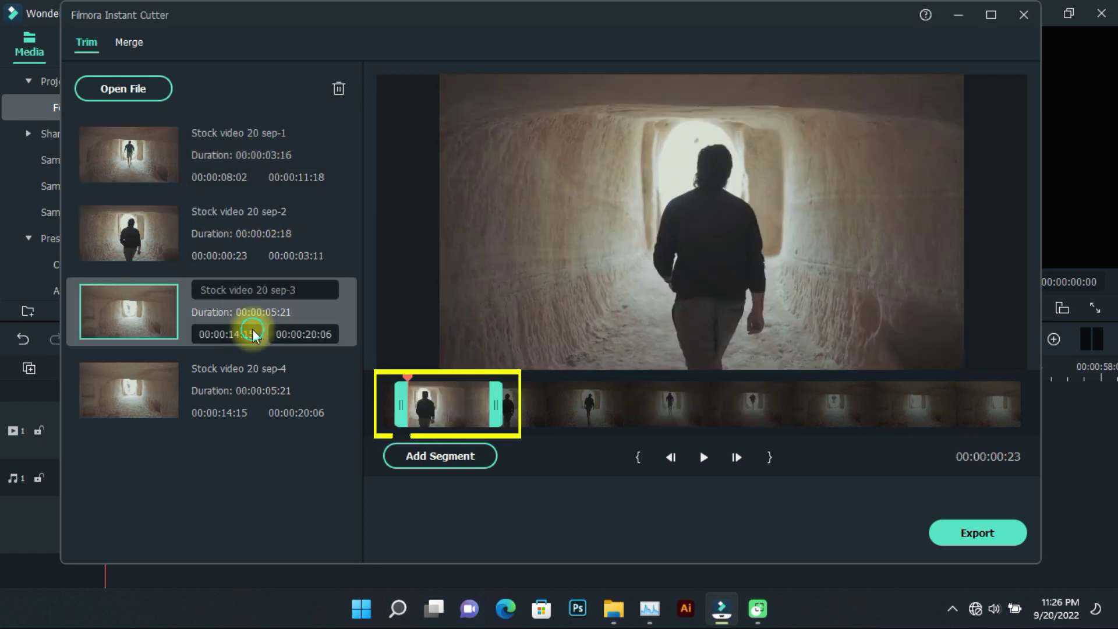
left_click(251, 366)
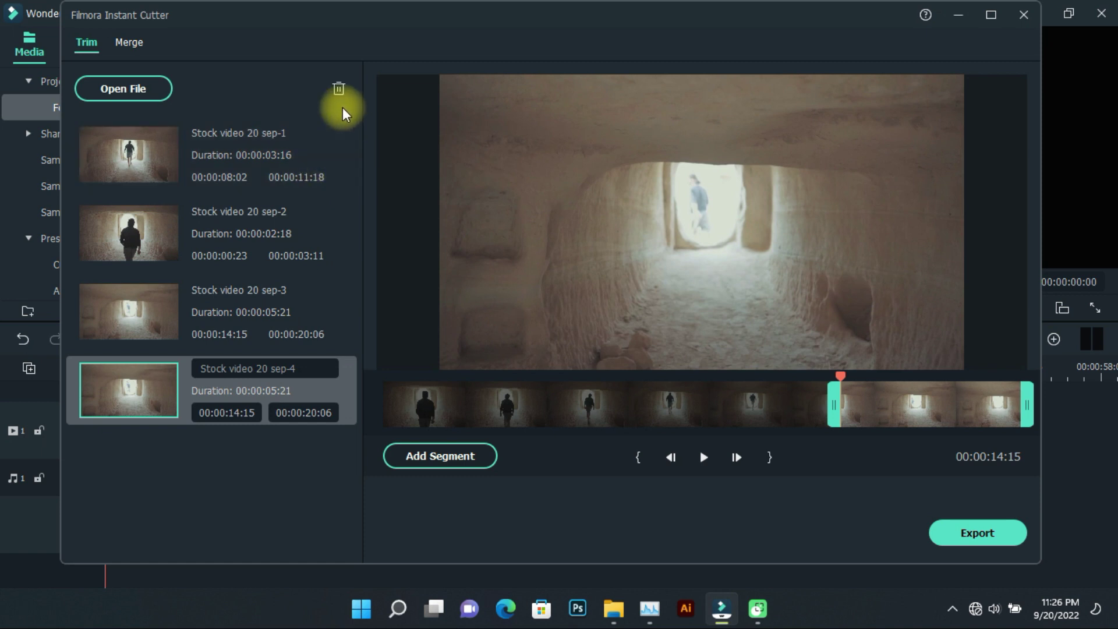
Delete the duplicate segment and export the clips to Downloads\Filomora St Video 20sep.
left_click(338, 88)
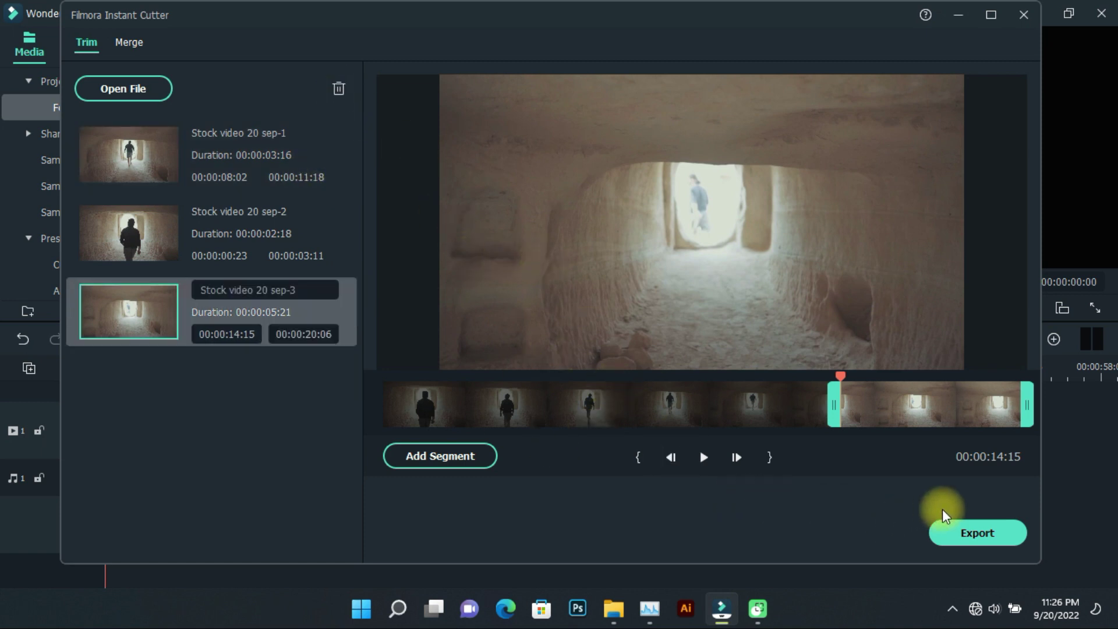
left_click(983, 535)
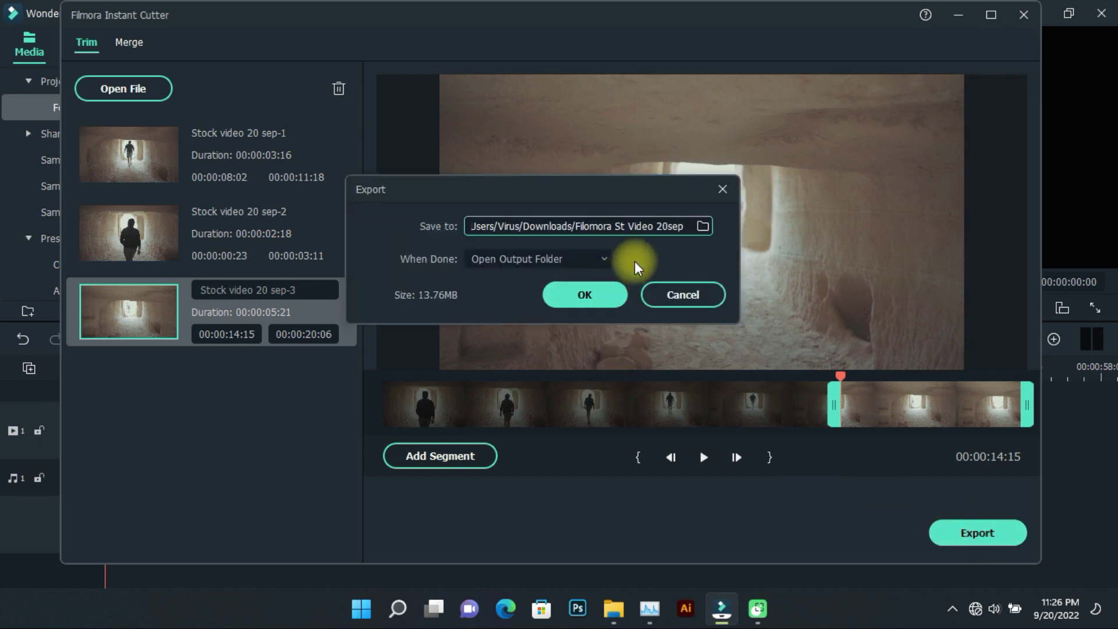
left_click(703, 226)
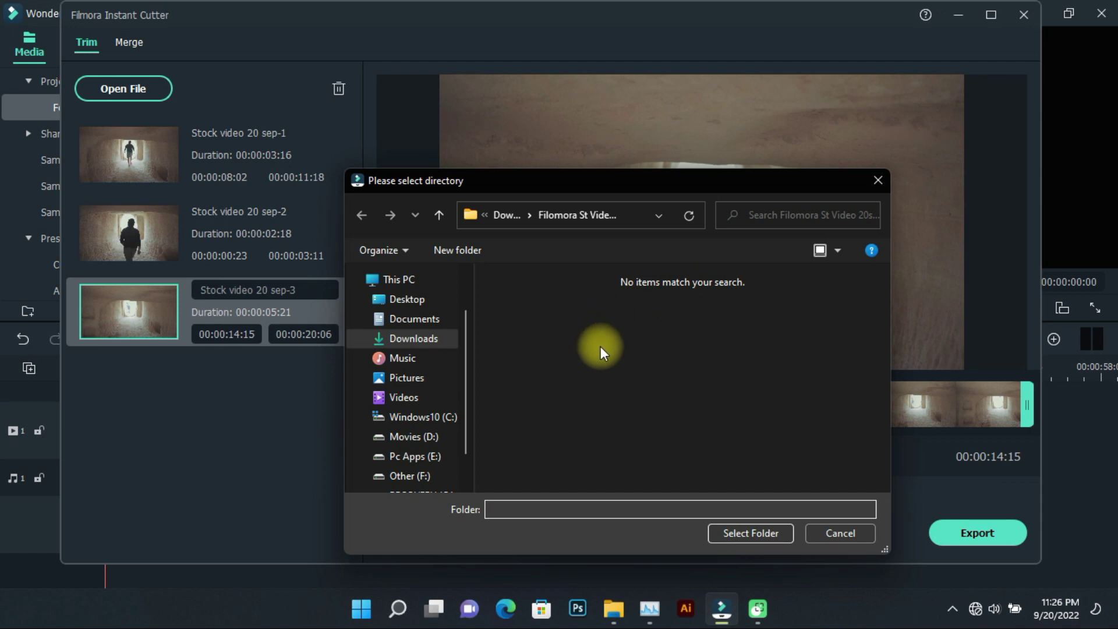
left_click(455, 343)
left_click(623, 320)
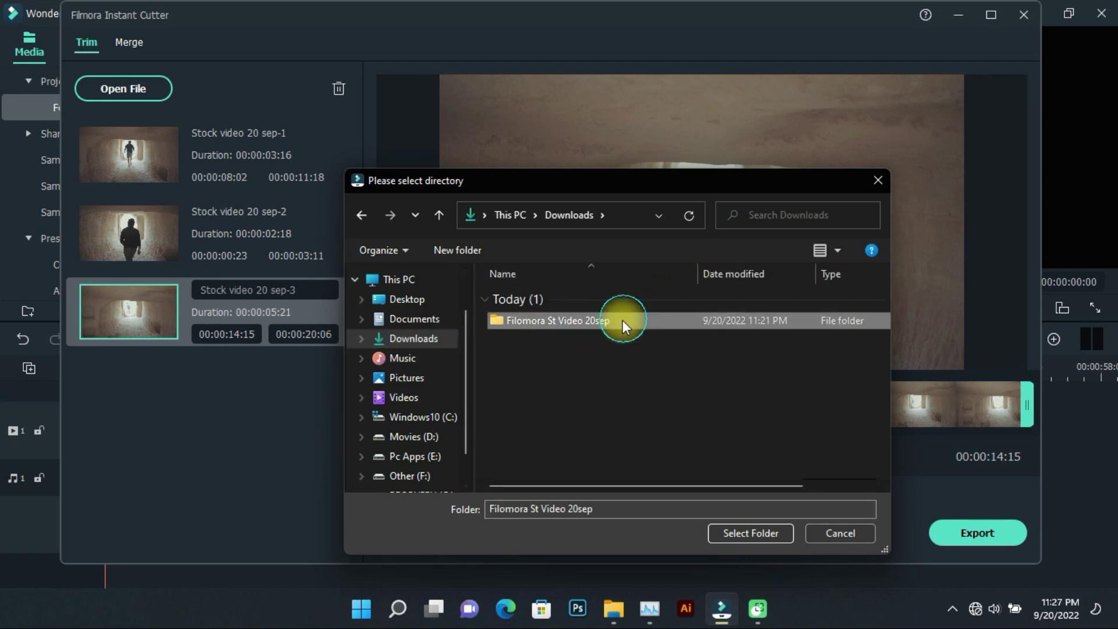
double_click(623, 321)
left_click(754, 534)
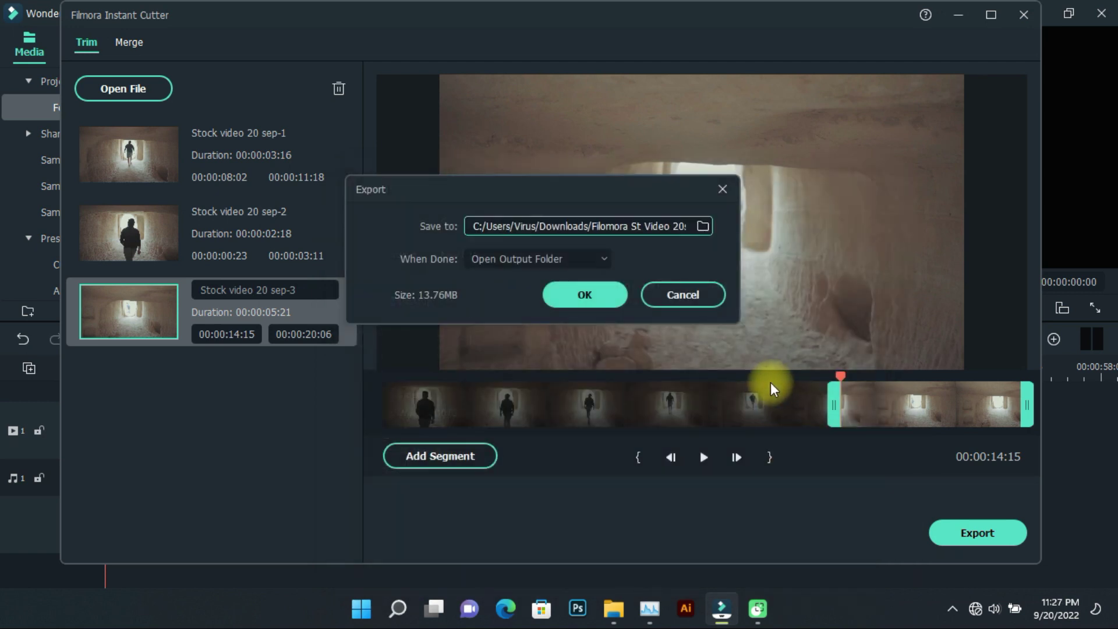
left_click(586, 296)
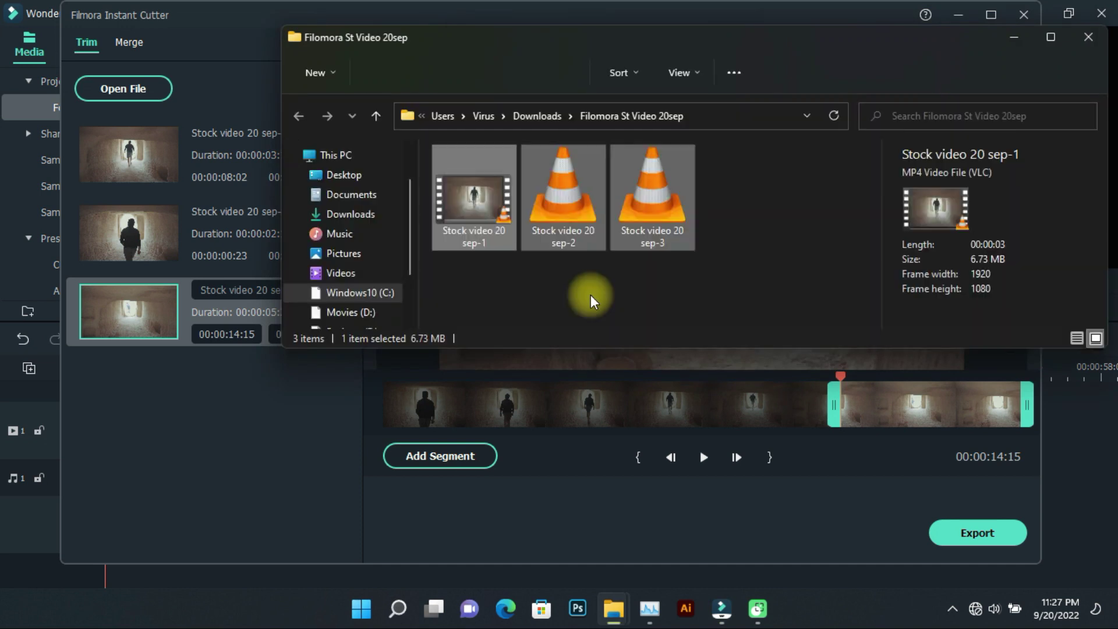
Maximize the output folder and view the details of Stock video 20 sep-1.
left_click(1051, 37)
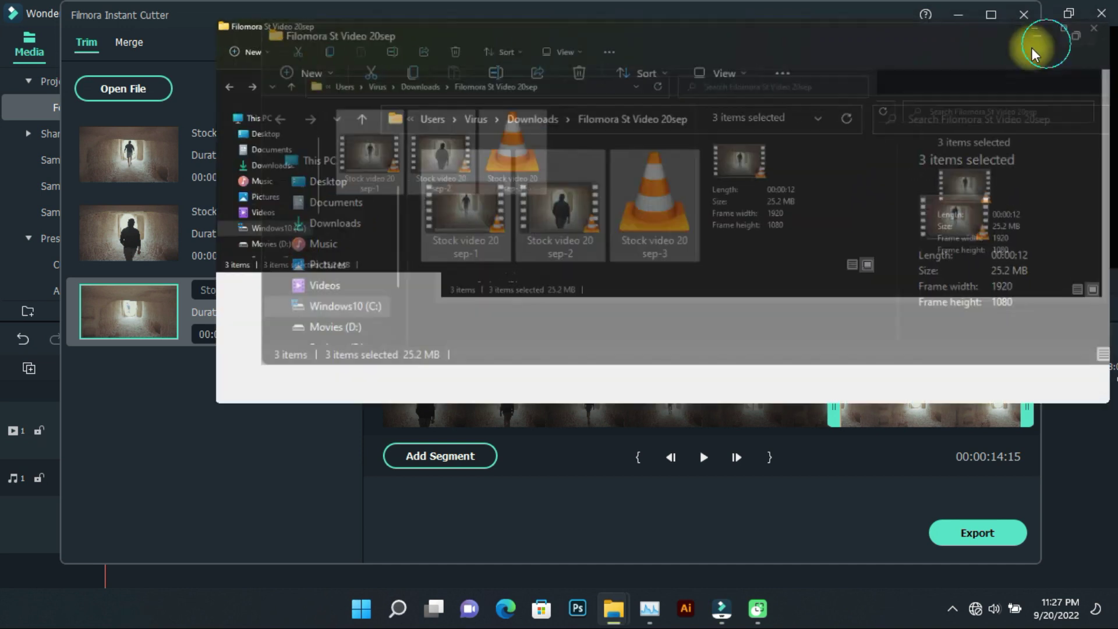
left_click(376, 302)
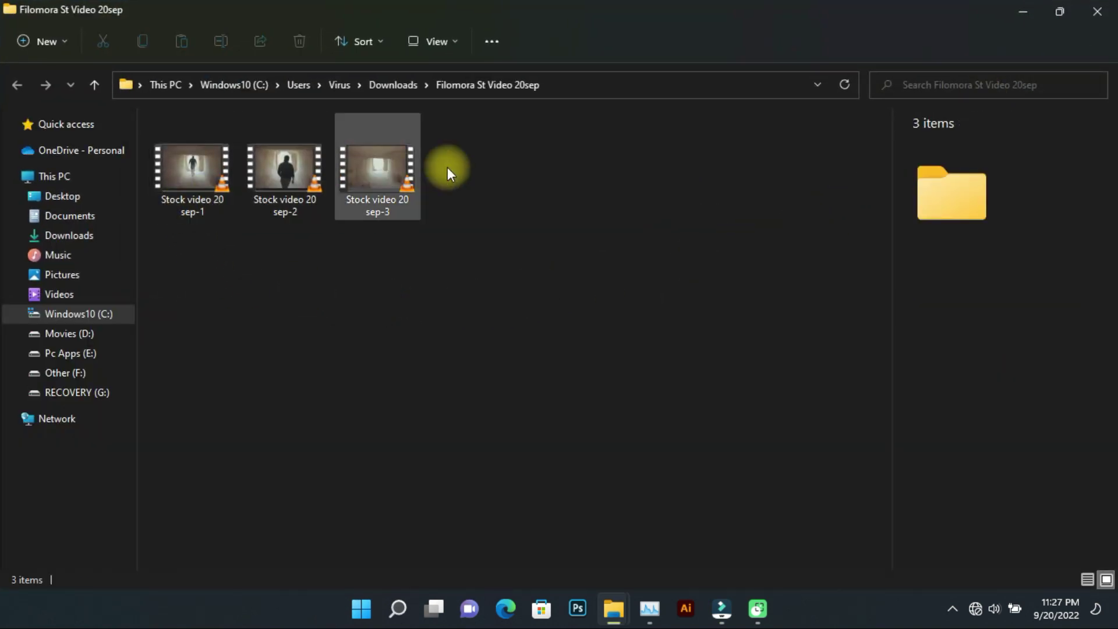
left_click(228, 175)
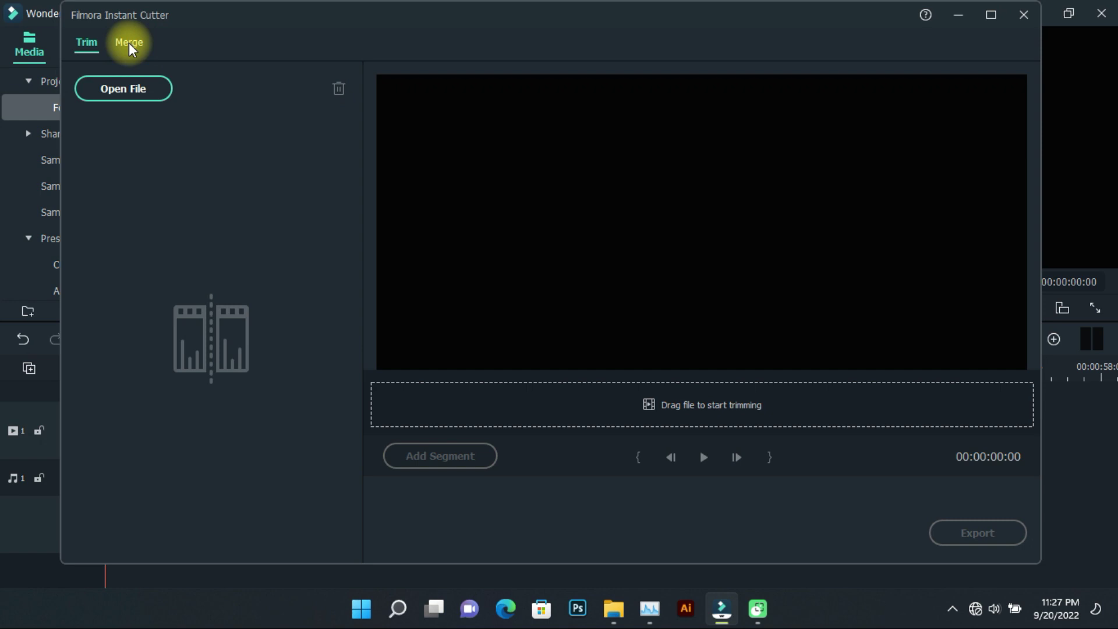
On the Merge tab, import production ID_4913029 and ID_5025813 as clips to merge.
left_click(132, 45)
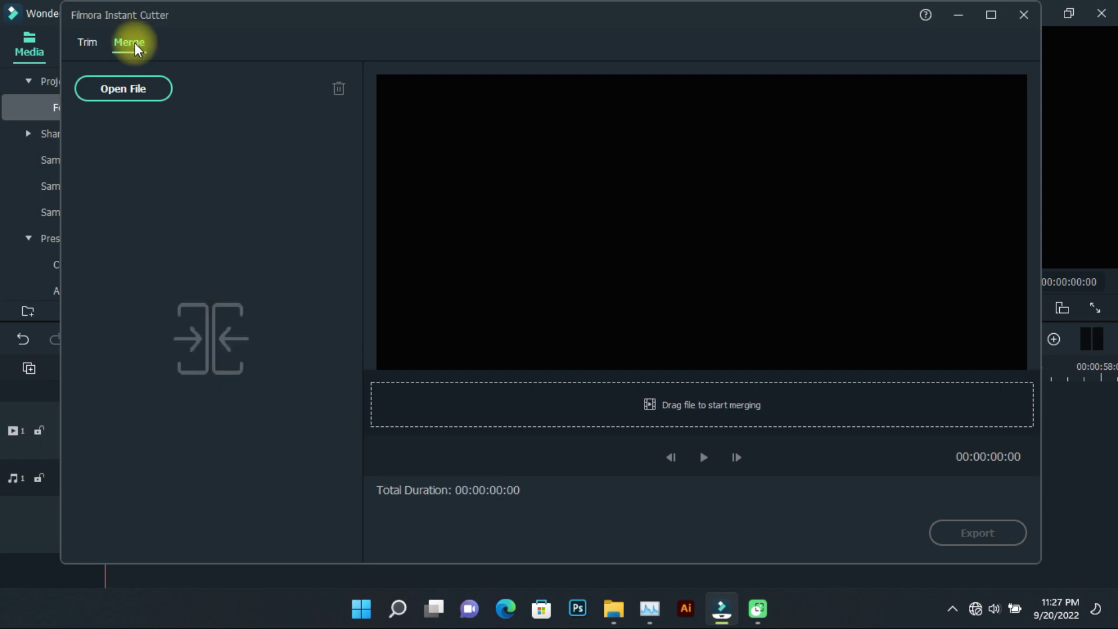
left_click(167, 84)
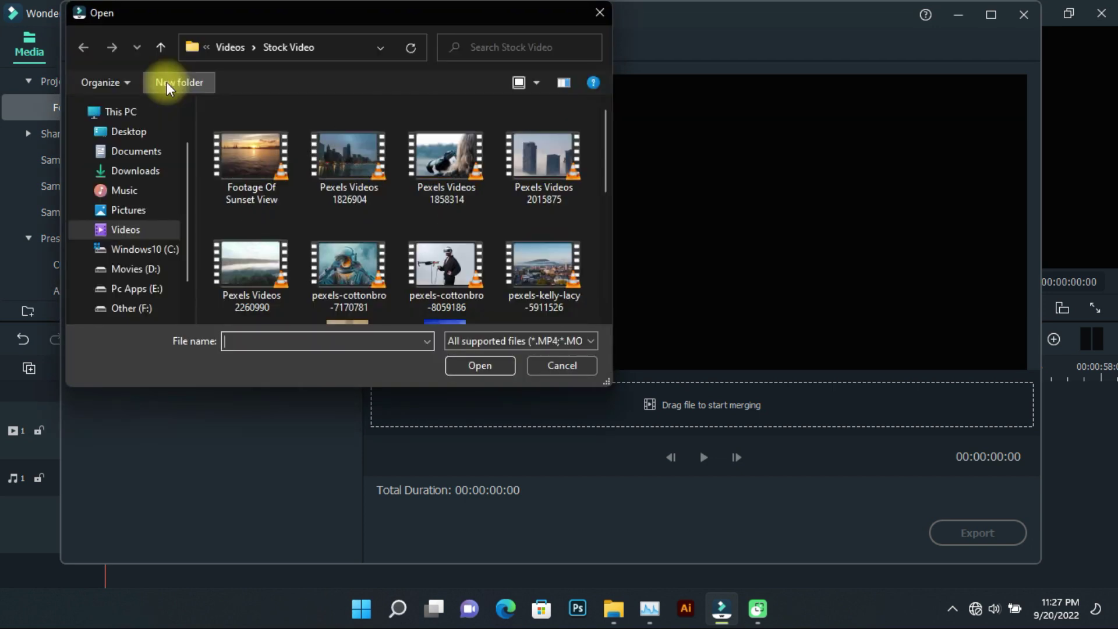
scroll(414, 233, "down", 4)
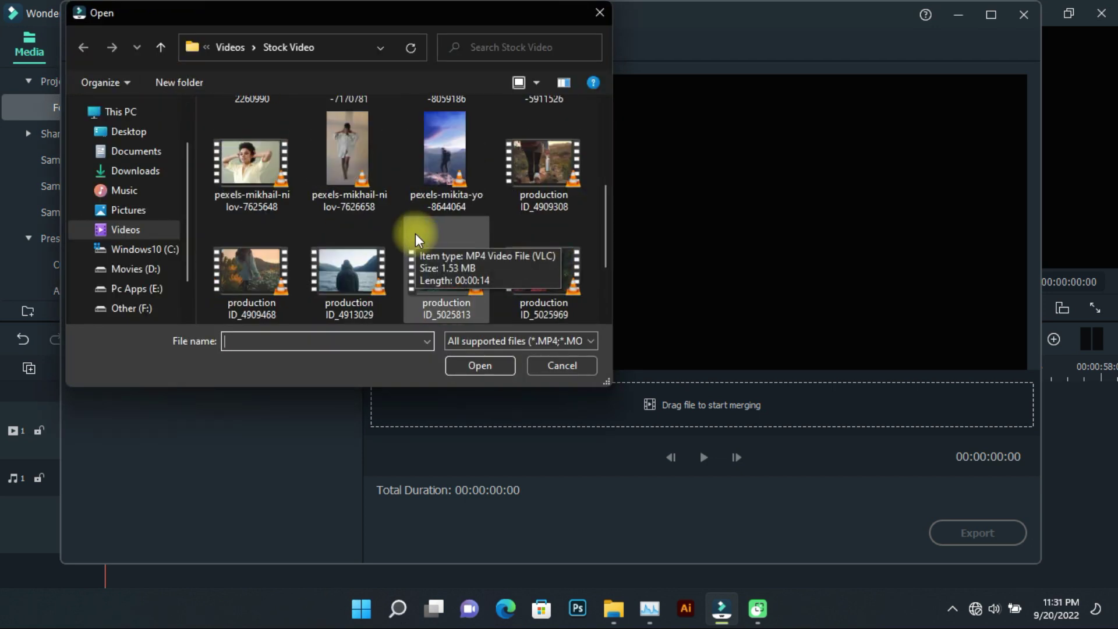
left_click(361, 273)
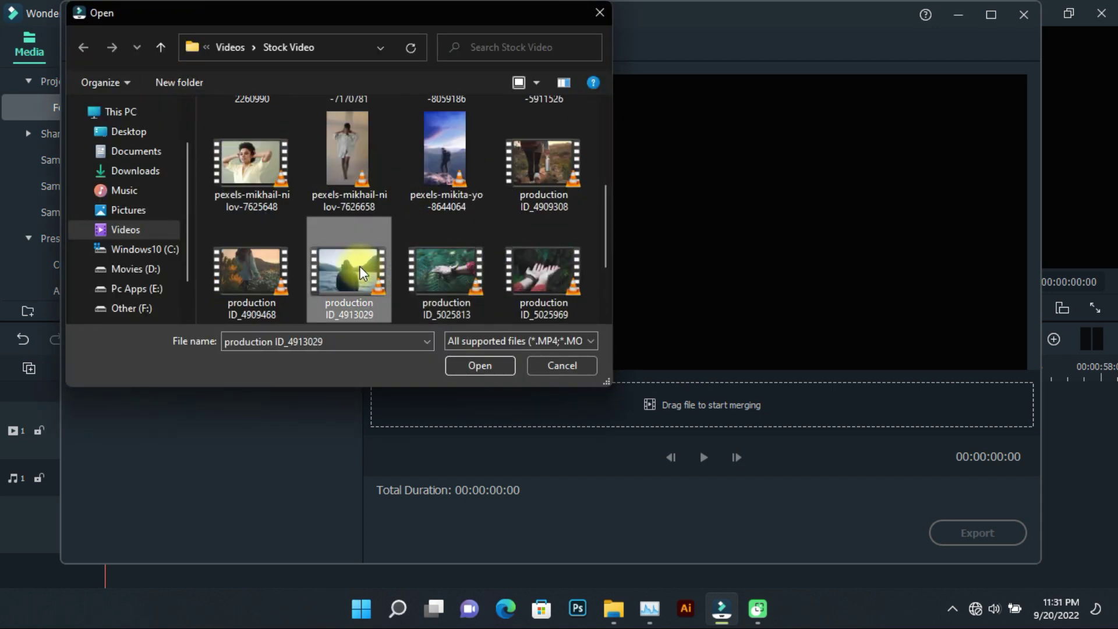
left_click(465, 265, "ctrl")
left_click(483, 186, "ctrl")
left_click(519, 170, "ctrl")
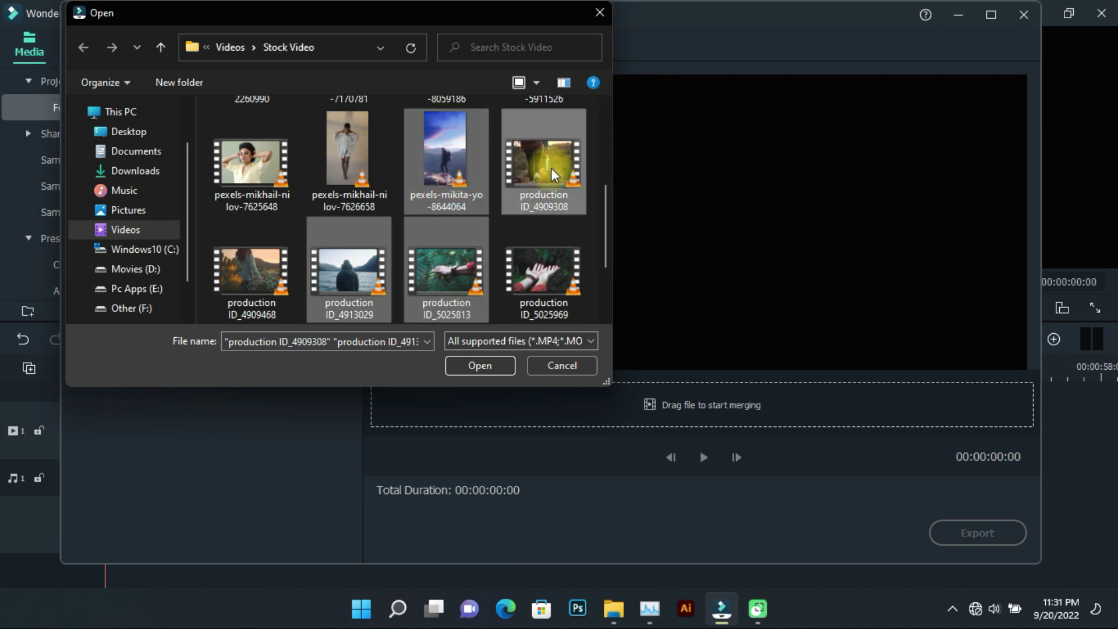
left_click(551, 168, "ctrl")
left_click(461, 168, "ctrl")
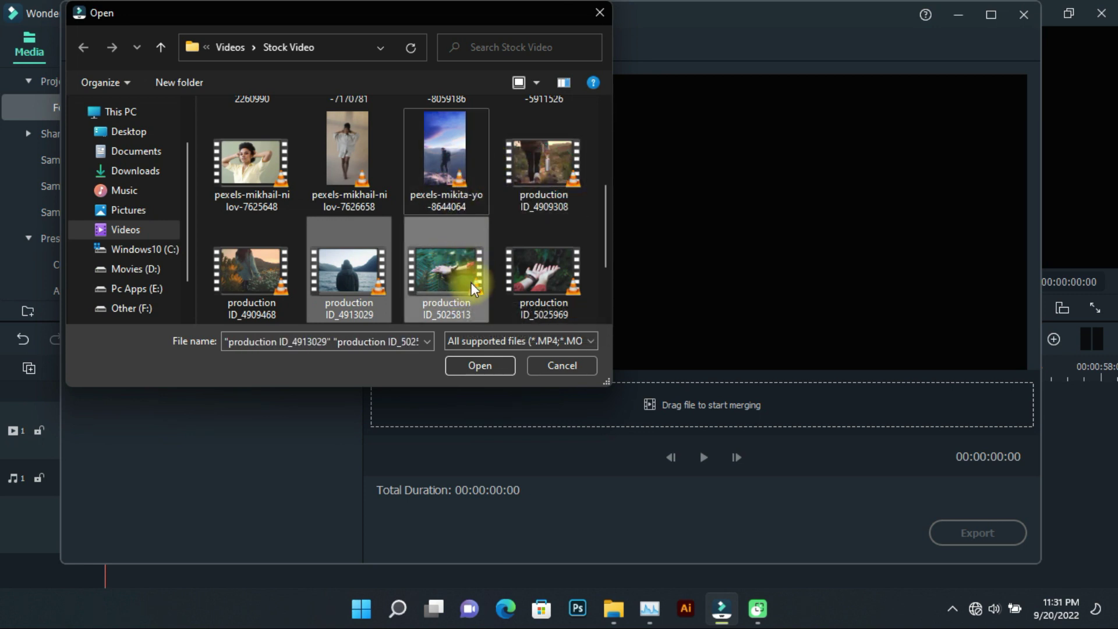
left_click(494, 366)
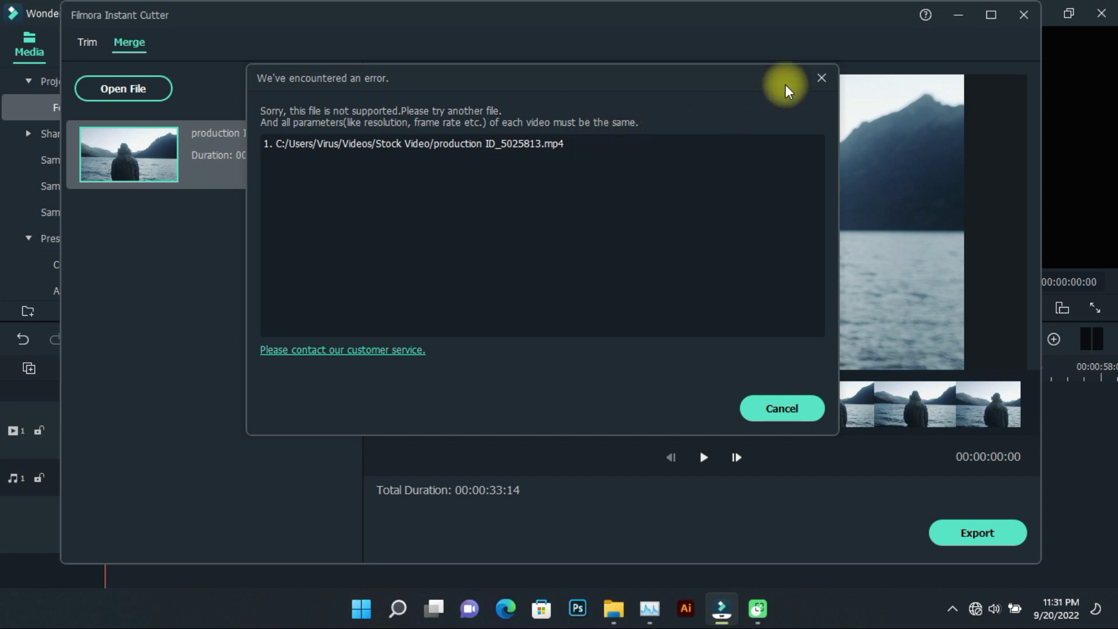
Dismiss the error, clear the merge list, and import forest clips ID_5025813 and ID_5025969.
left_click(821, 78)
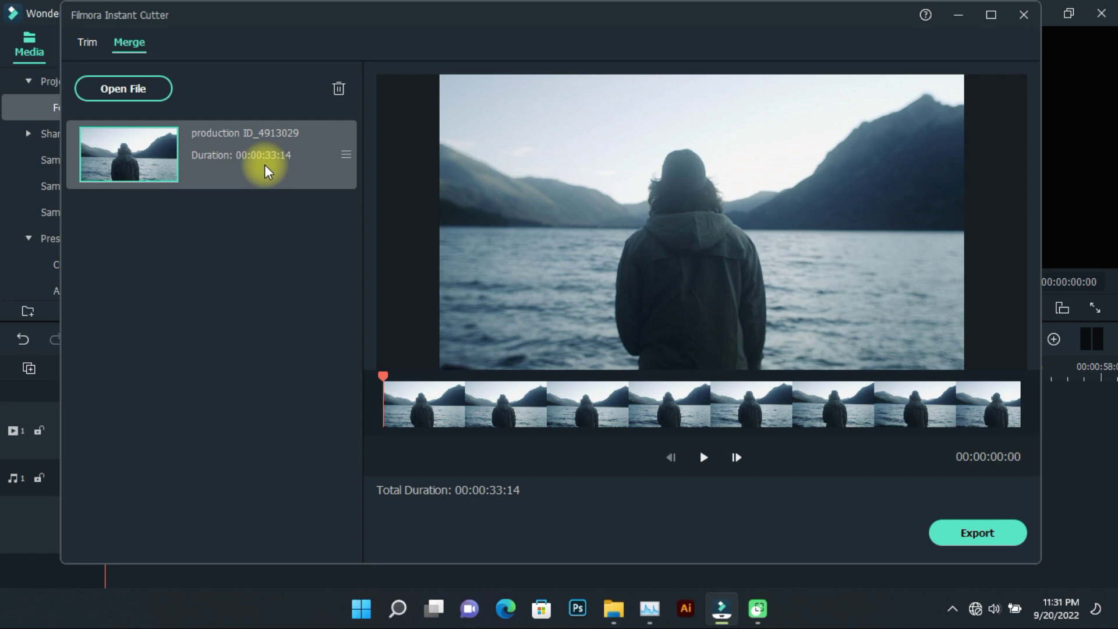
left_click(337, 89)
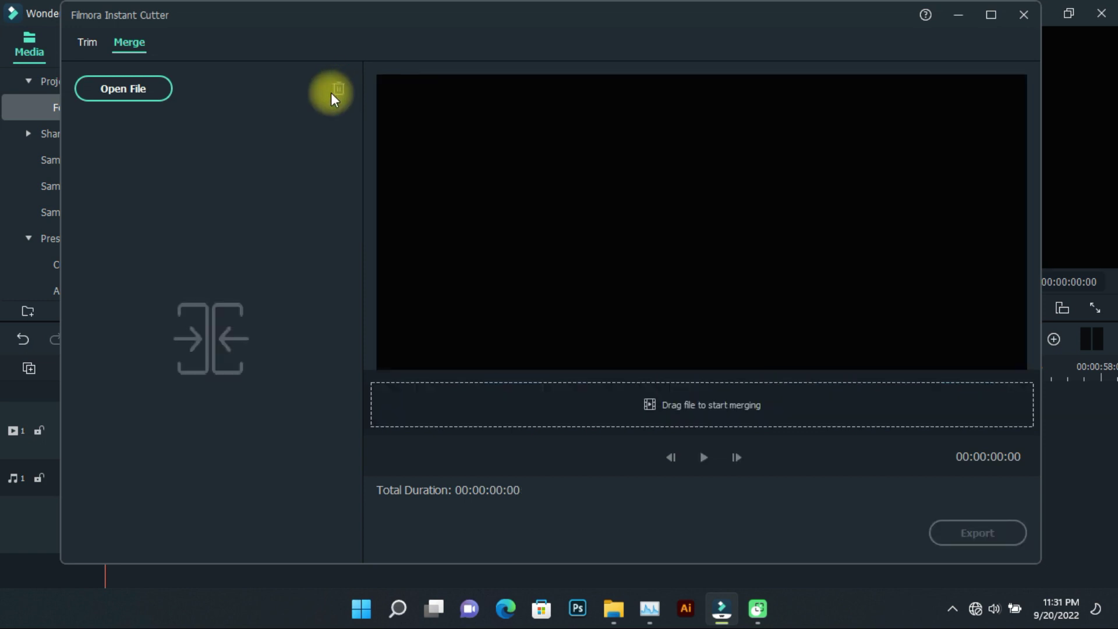
left_click(140, 88)
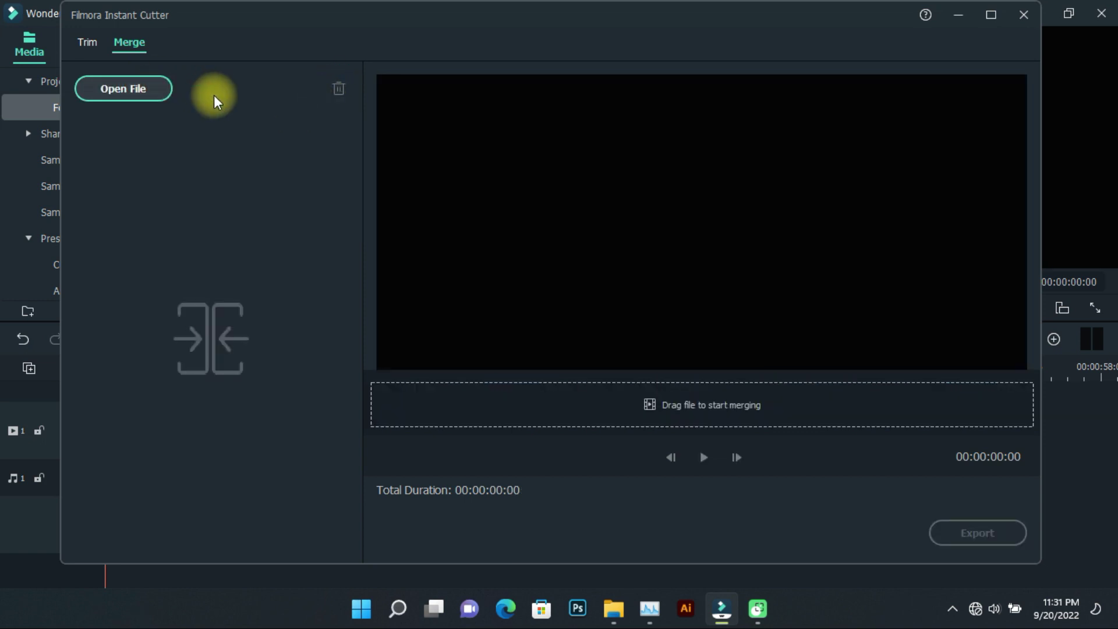
scroll(454, 216, "down", 2)
left_click(459, 285)
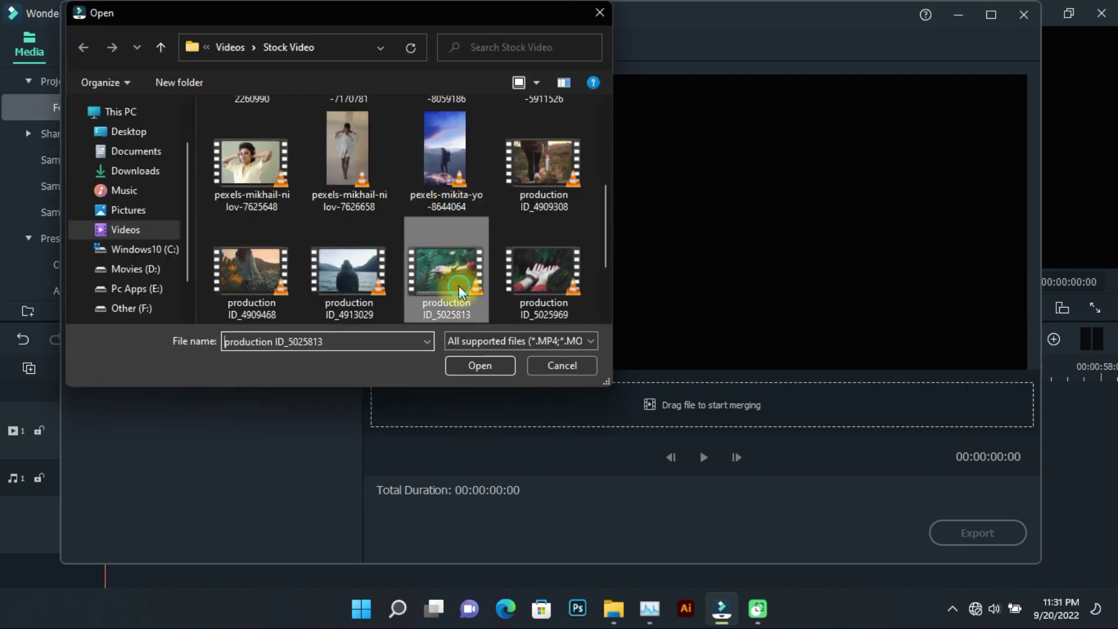
left_click(554, 293, "ctrl")
left_click(478, 361)
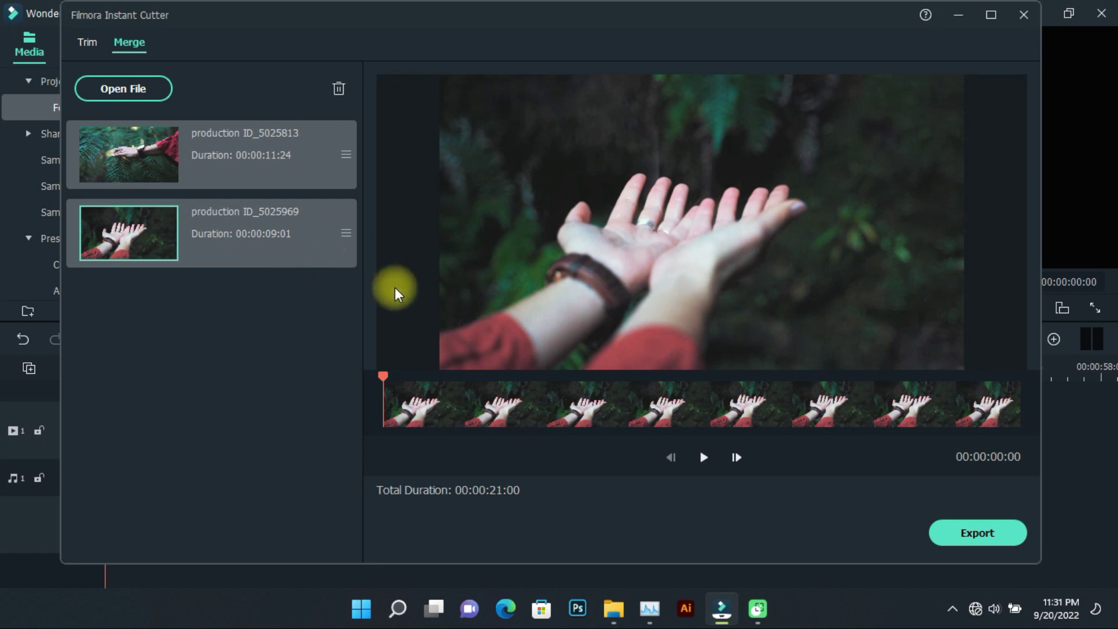
Preview both forest clips and move ID_5025969 ahead of ID_5025813.
left_click(299, 239)
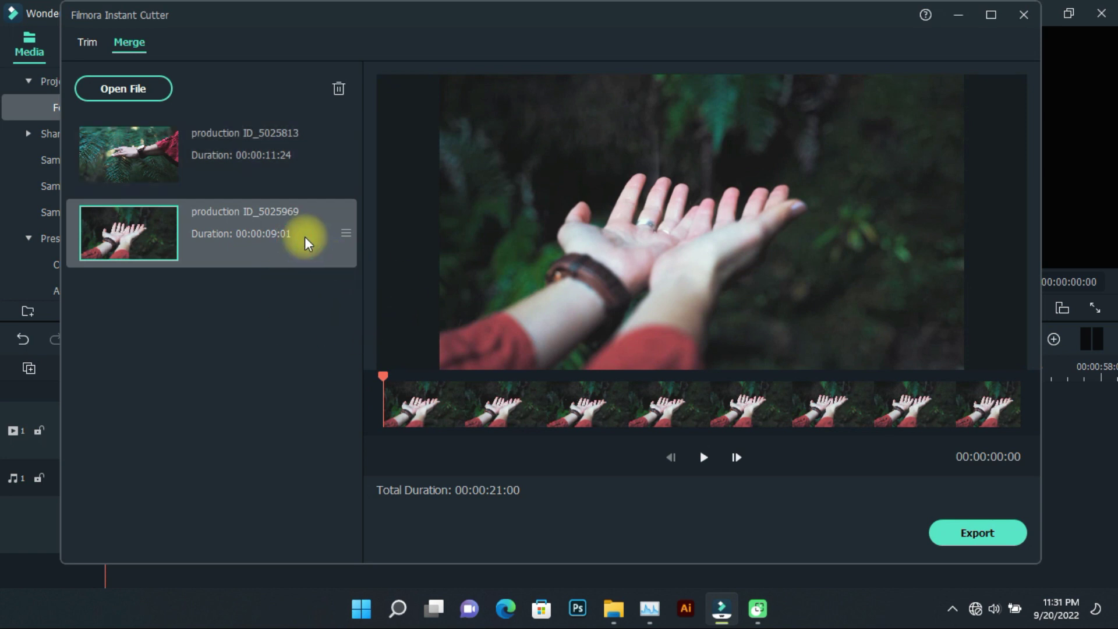
left_click(297, 148)
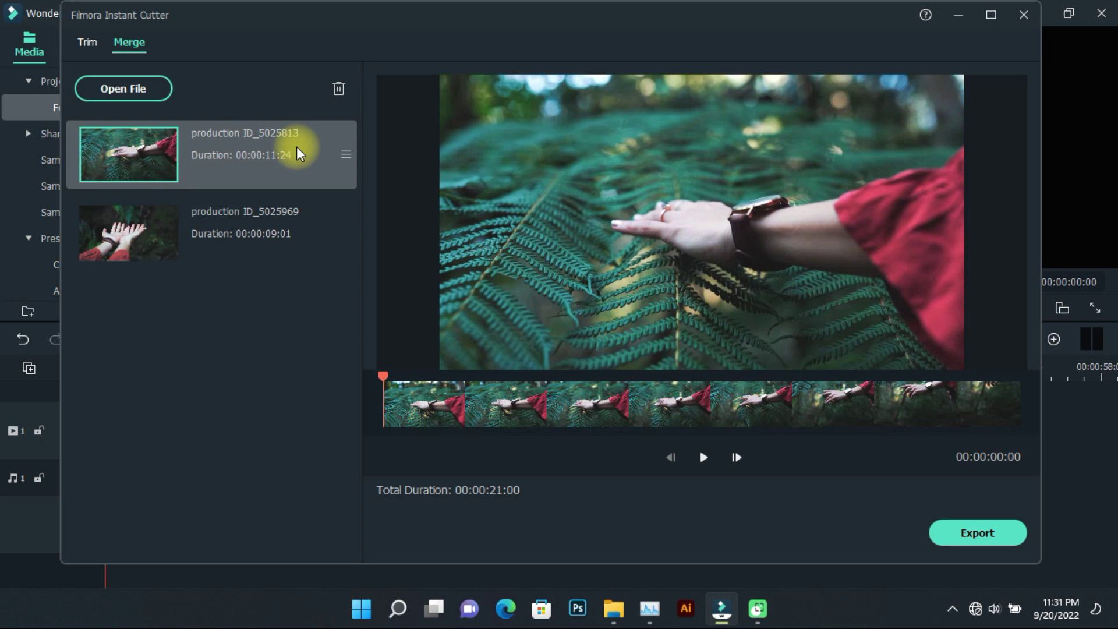
left_click(313, 231)
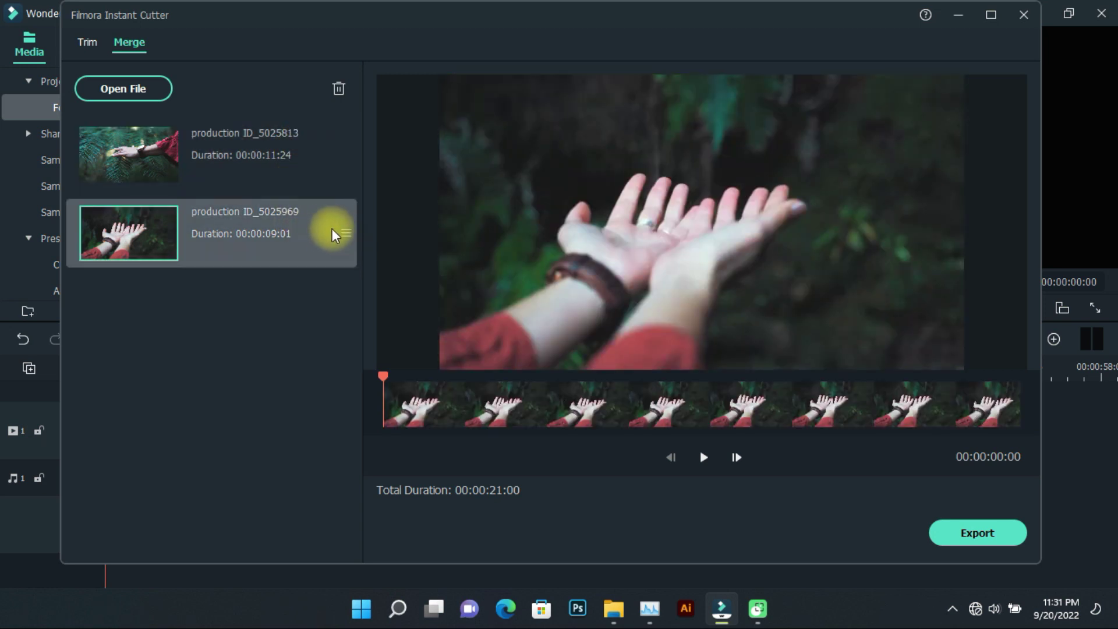
left_click_drag(346, 234, 340, 132)
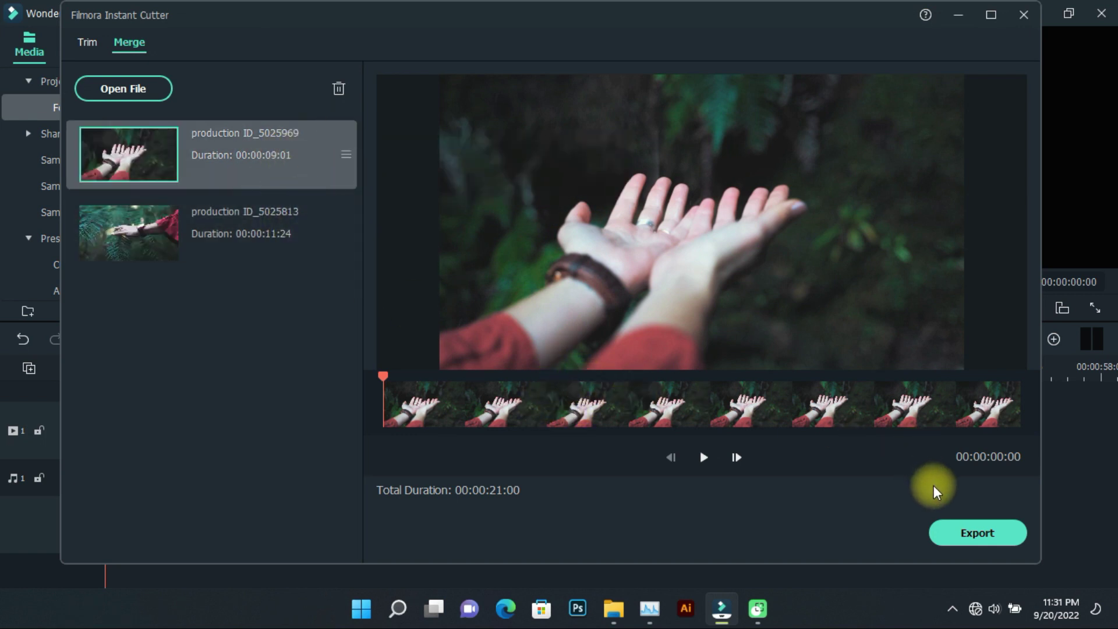
Export the merged video as My Video 2 and play it to check.
left_click(975, 539)
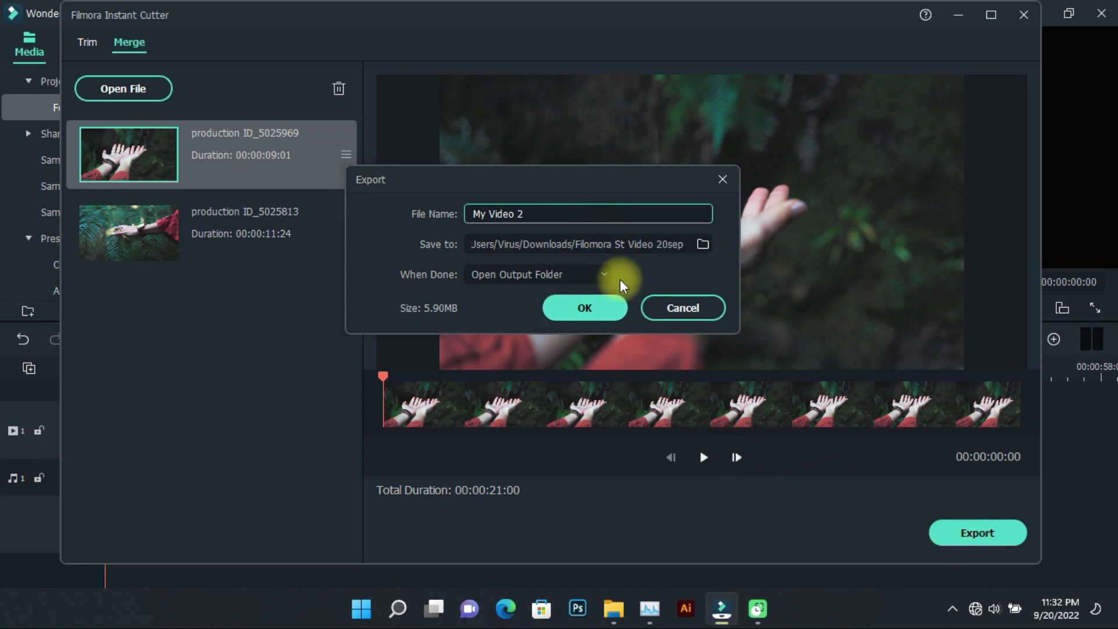
left_click(586, 307)
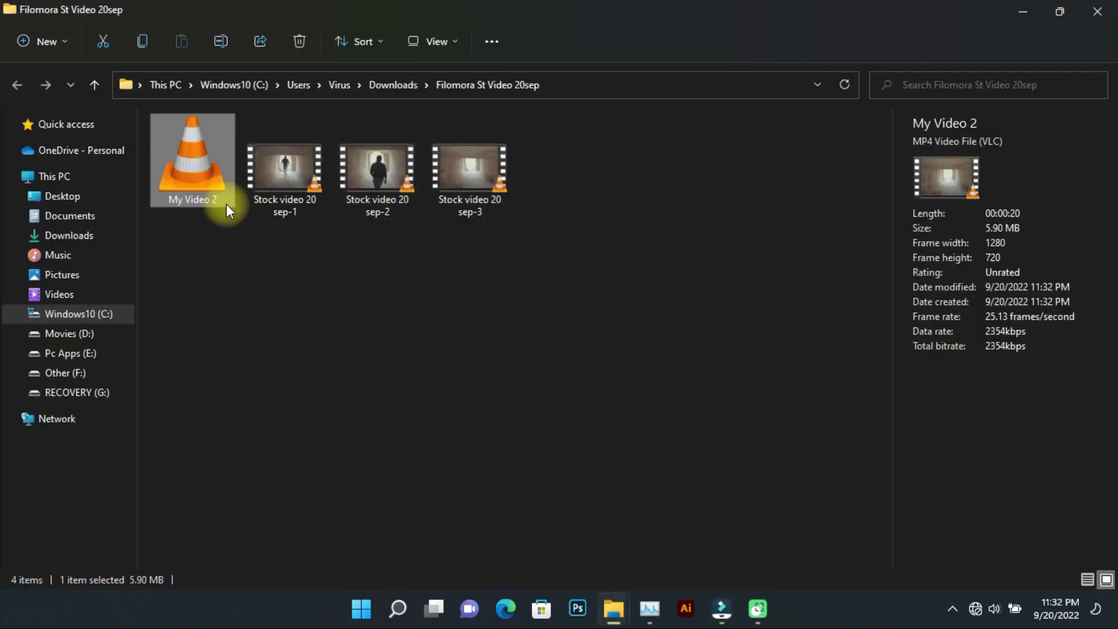
double_click(191, 168)
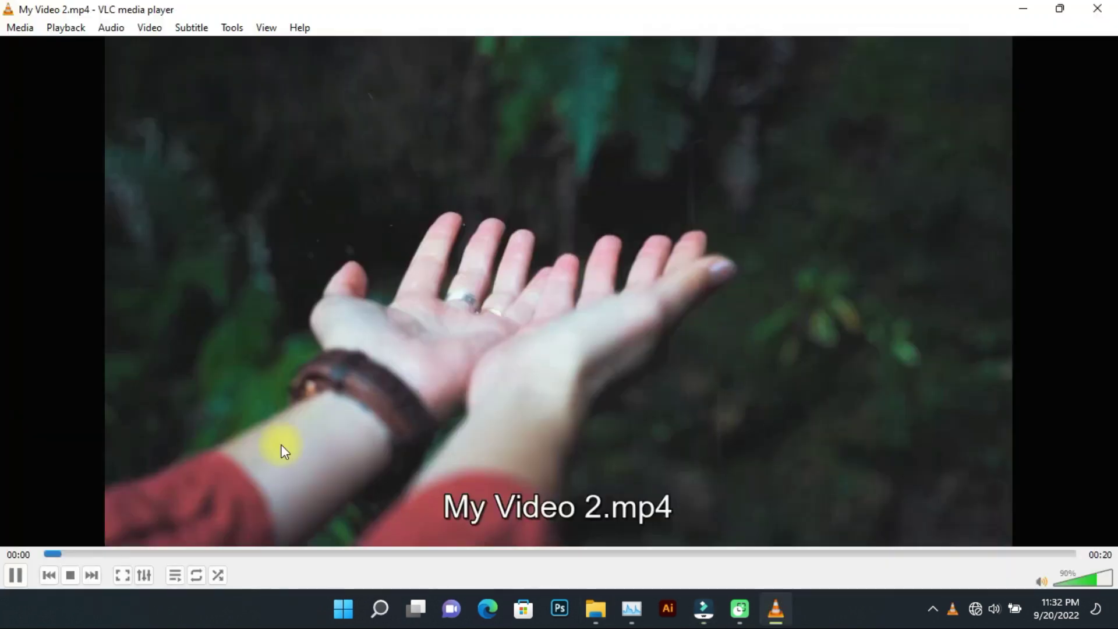